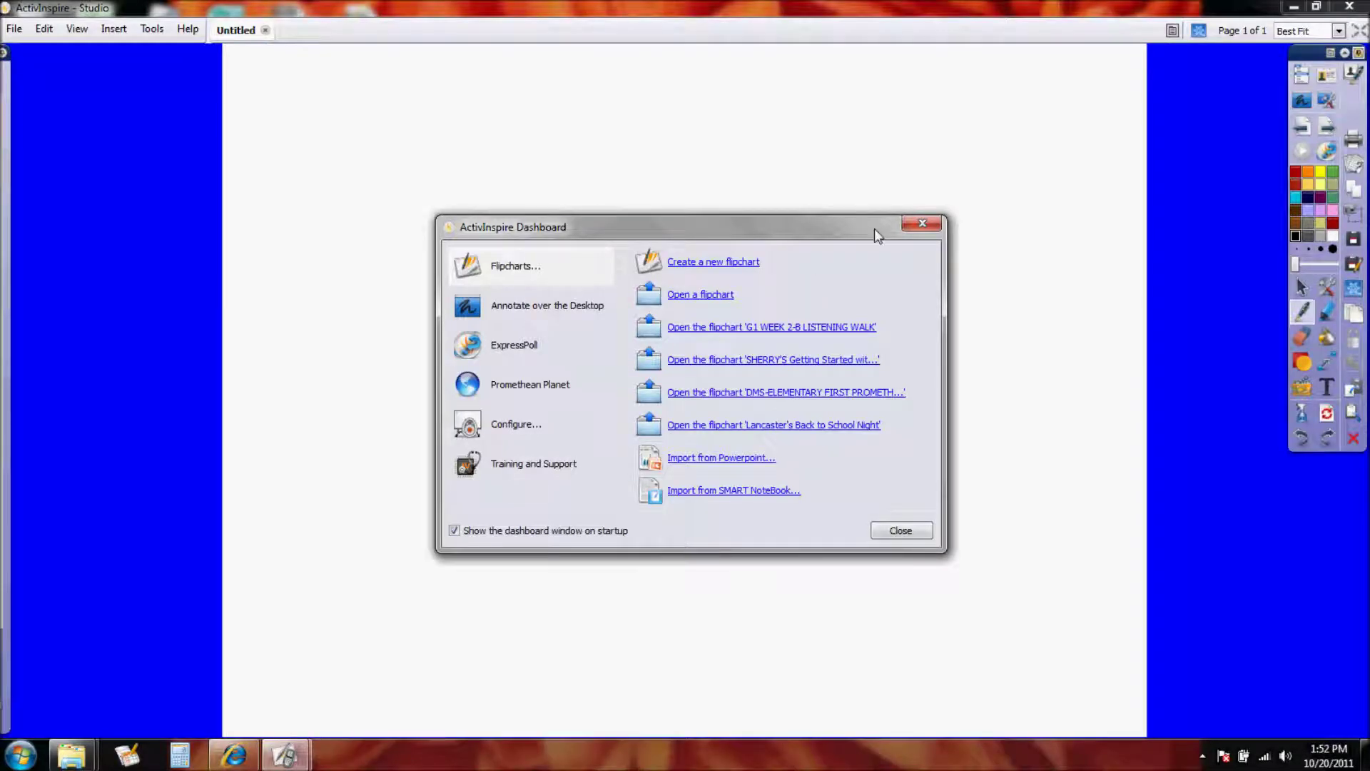
# - Close the startup dashboard and switch to the Select tool on the blank flipchart
pyautogui.click(921, 224)
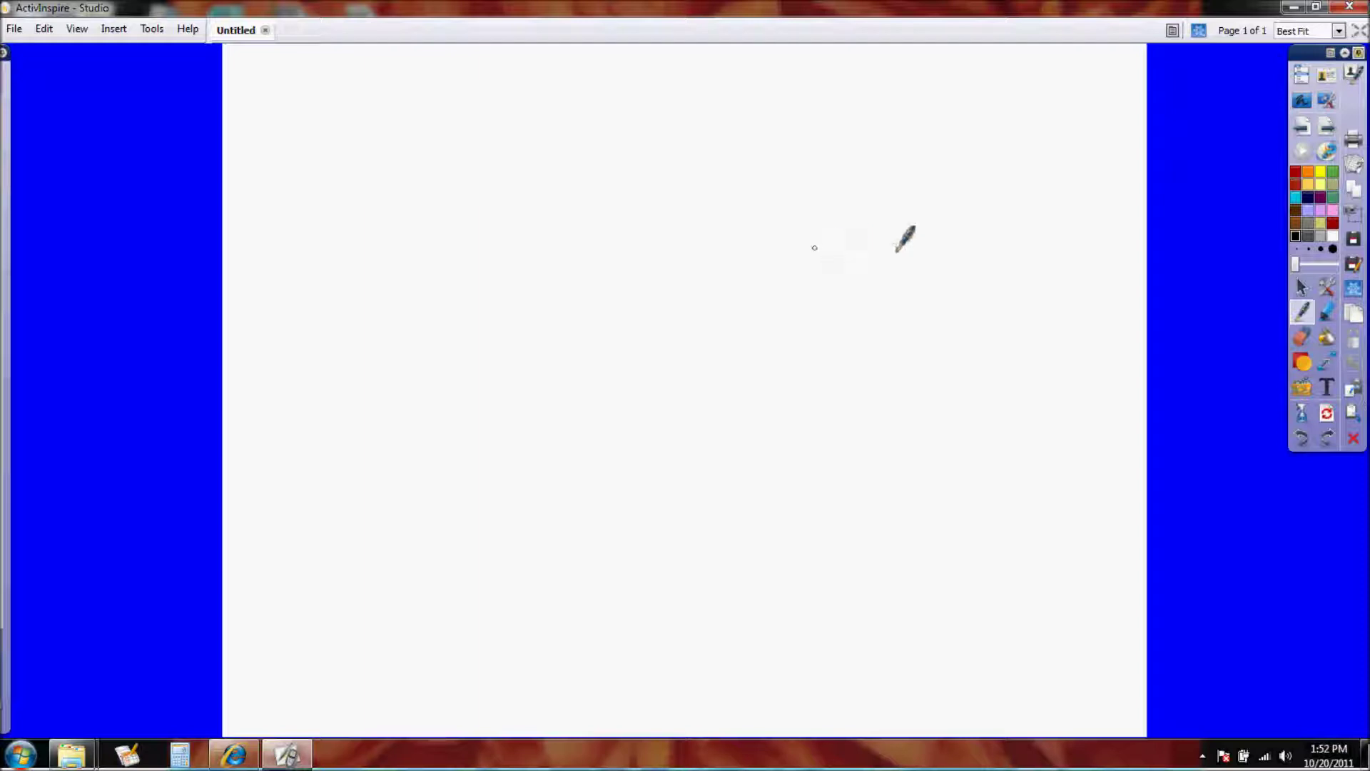
pyautogui.click(1302, 287)
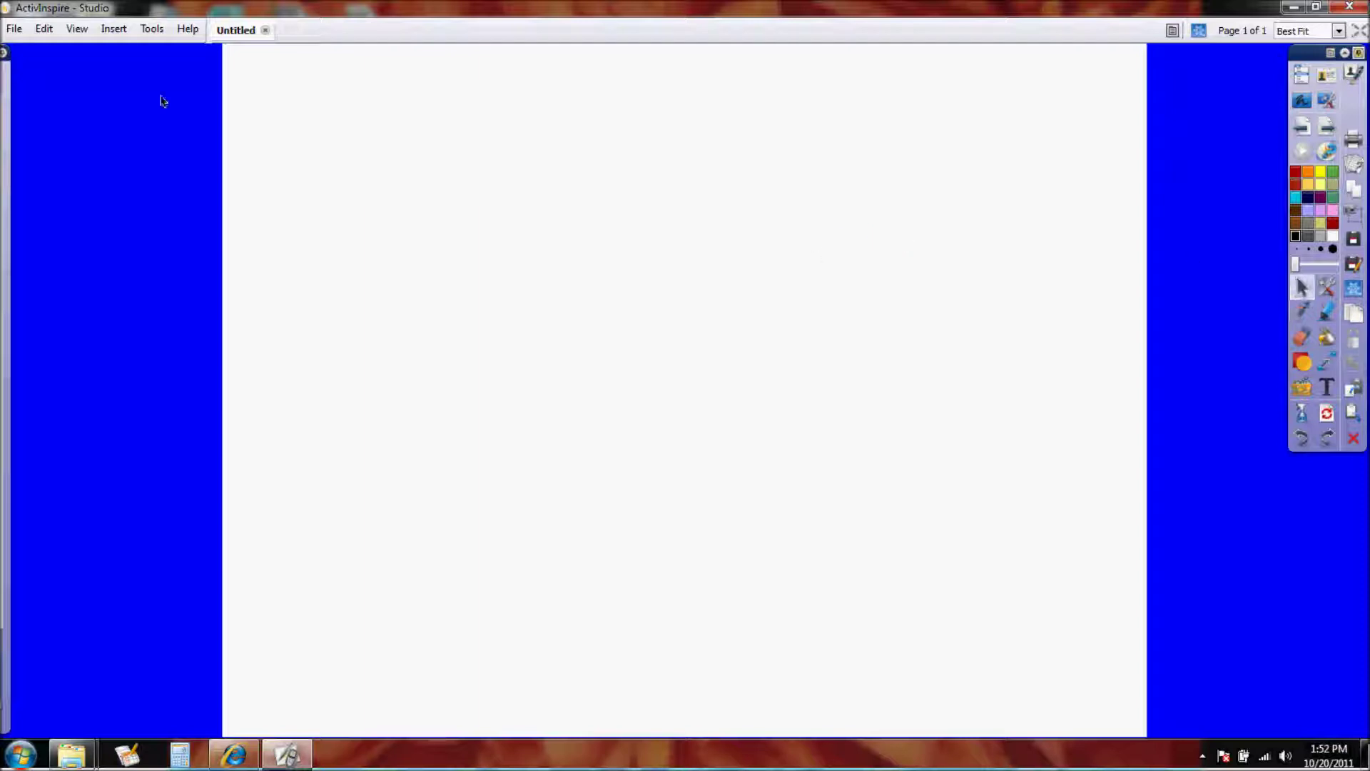
pyautogui.click(4, 53)
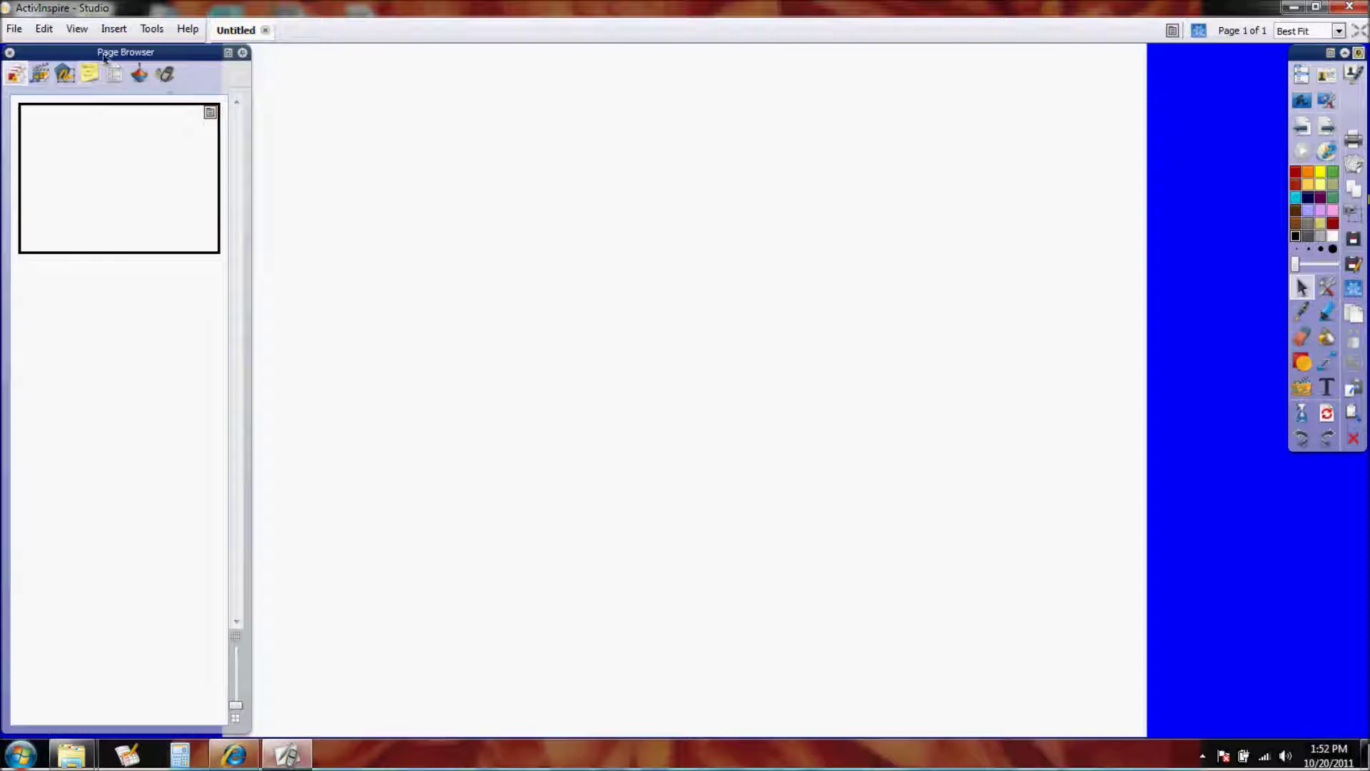
# - Pin the side panel, switch to the Resource Browser and expand Shared Resources
pyautogui.click(243, 53)
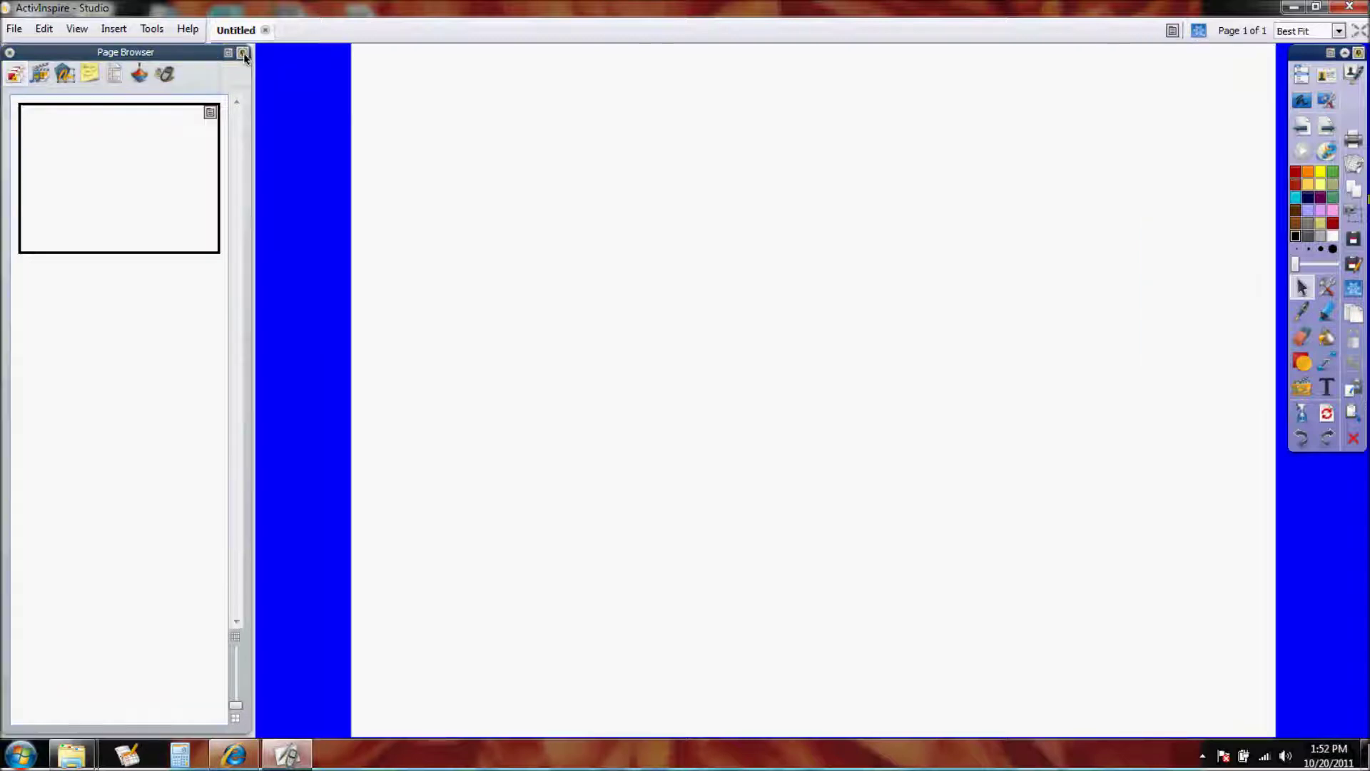
pyautogui.click(41, 84)
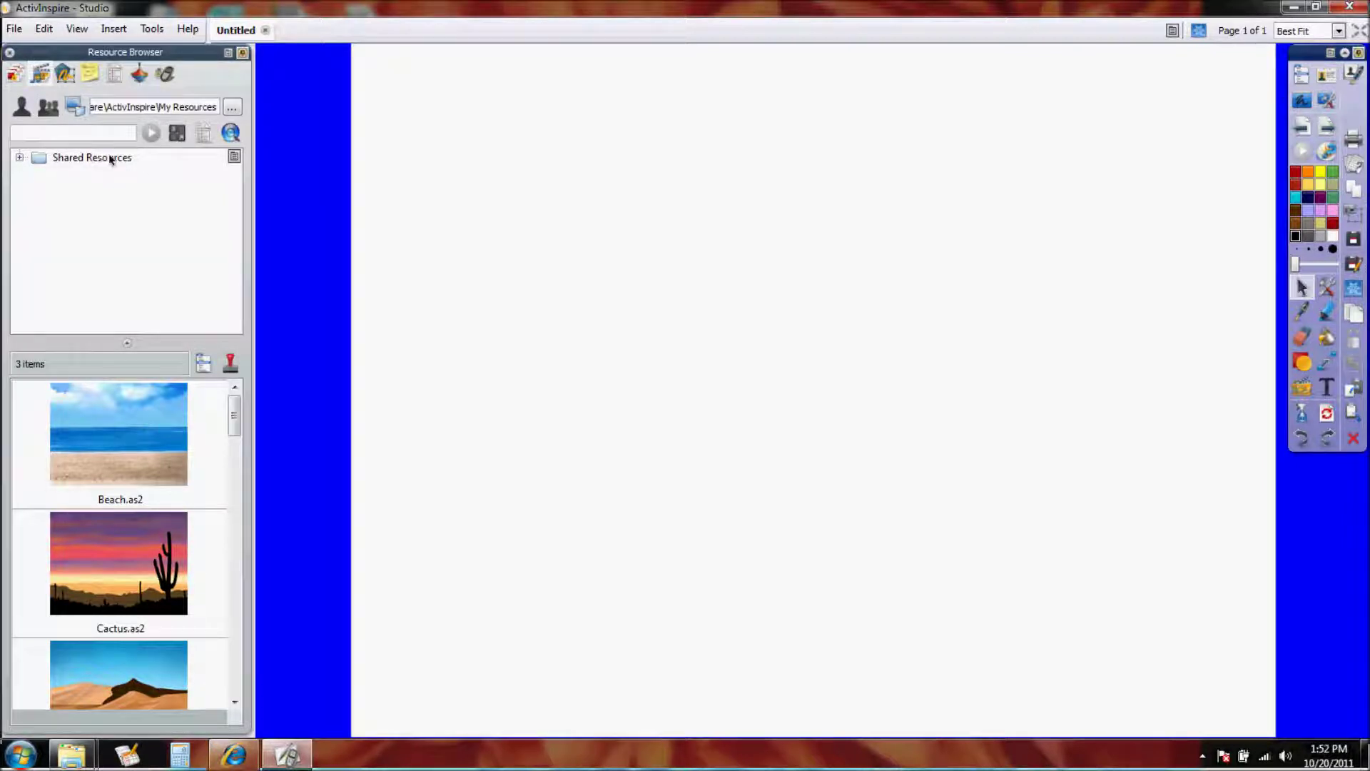
pyautogui.click(72, 158)
pyautogui.click(20, 157)
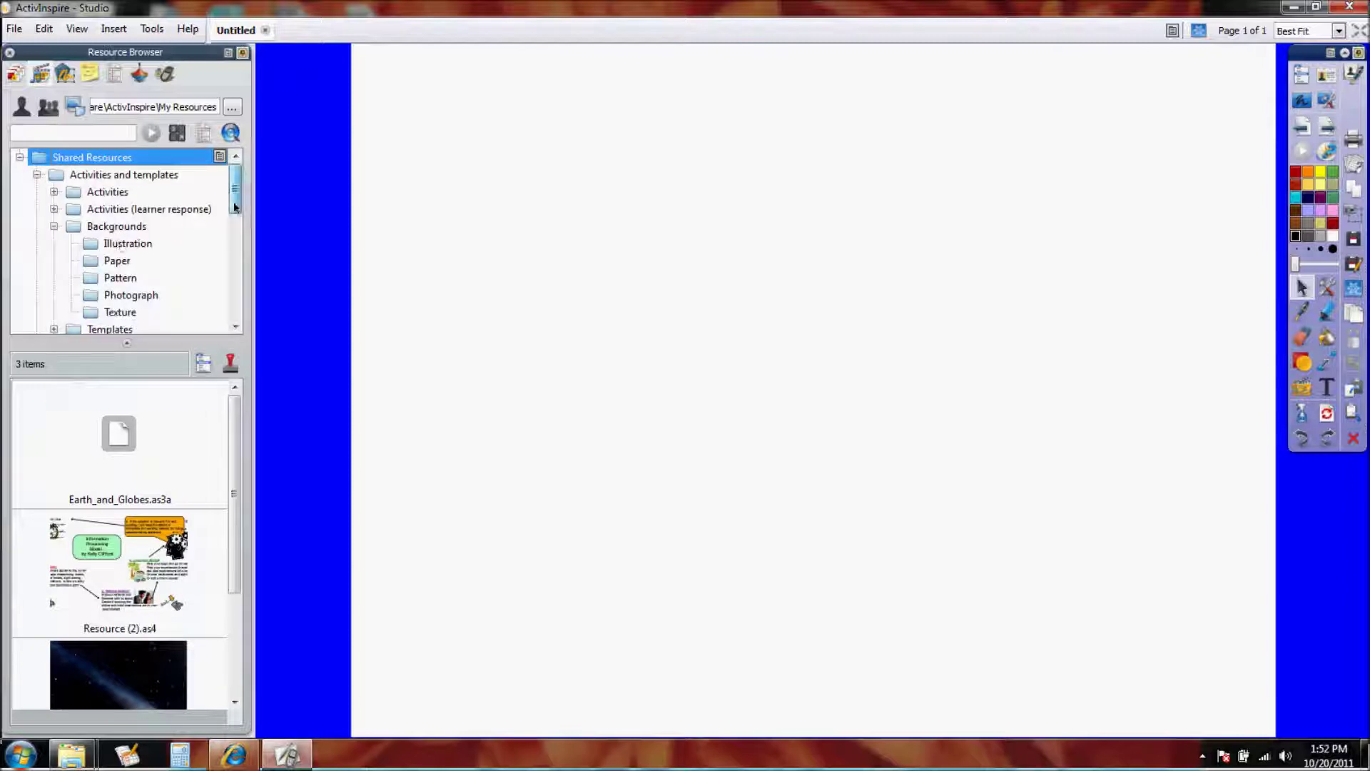
pyautogui.moveTo(235, 207); pyautogui.dragTo(257, 190)
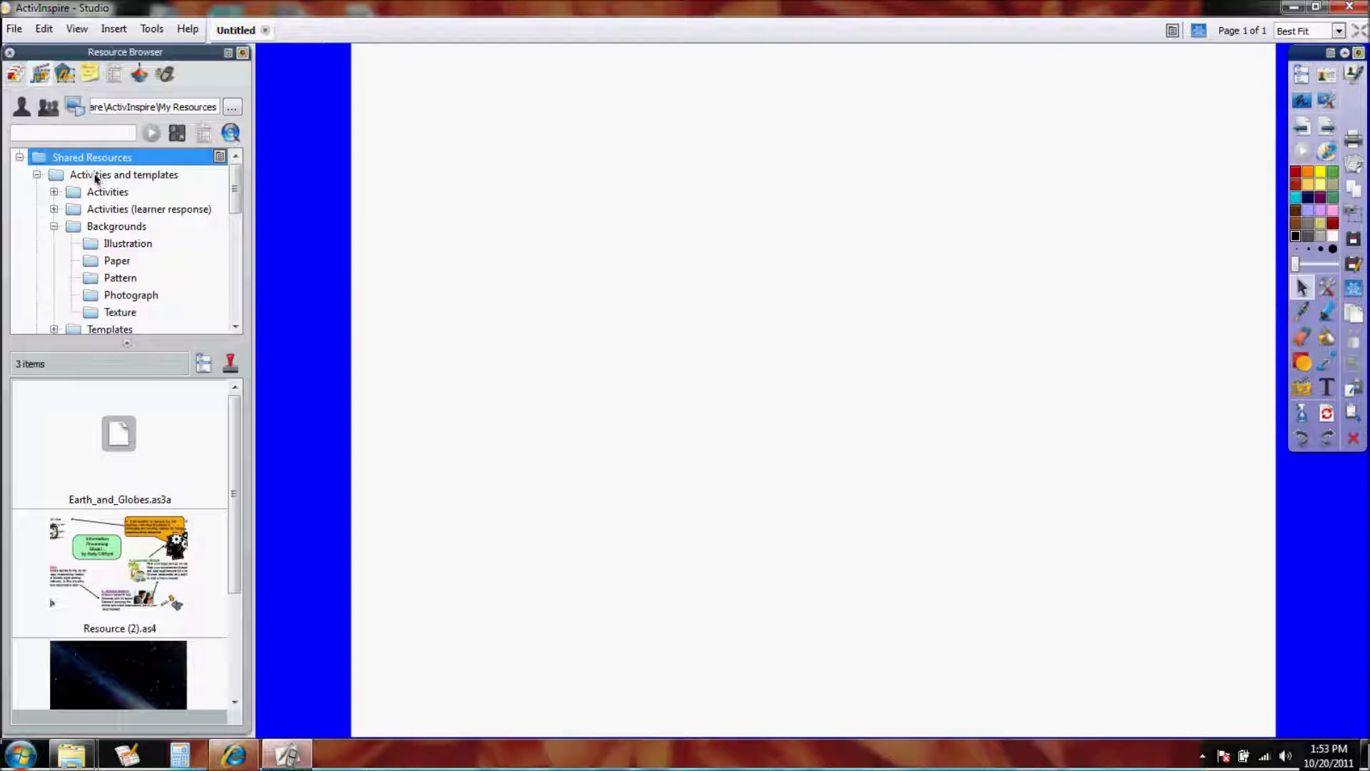
# - Make the Lake.as2 illustration from Backgrounds > Illustration page 1's background, then add a blank page
pyautogui.click(106, 227)
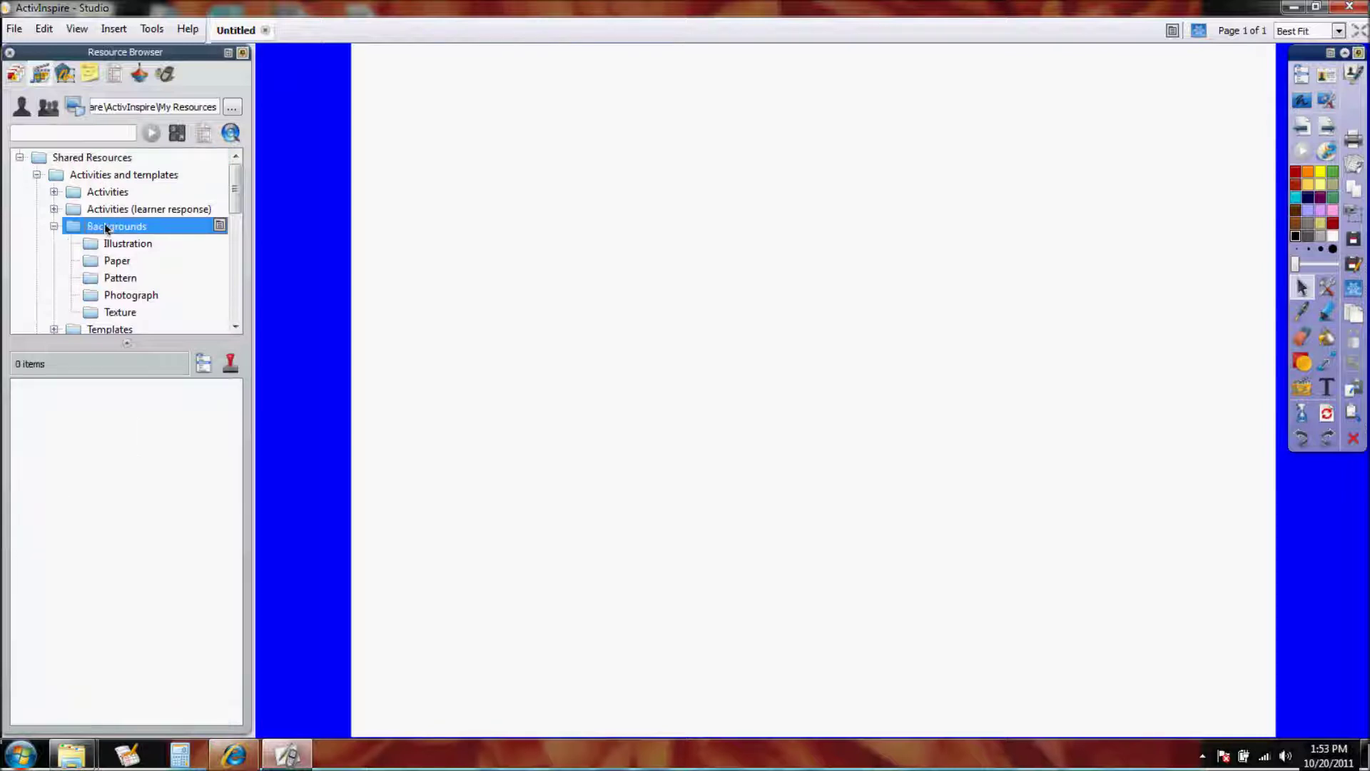
pyautogui.click(113, 243)
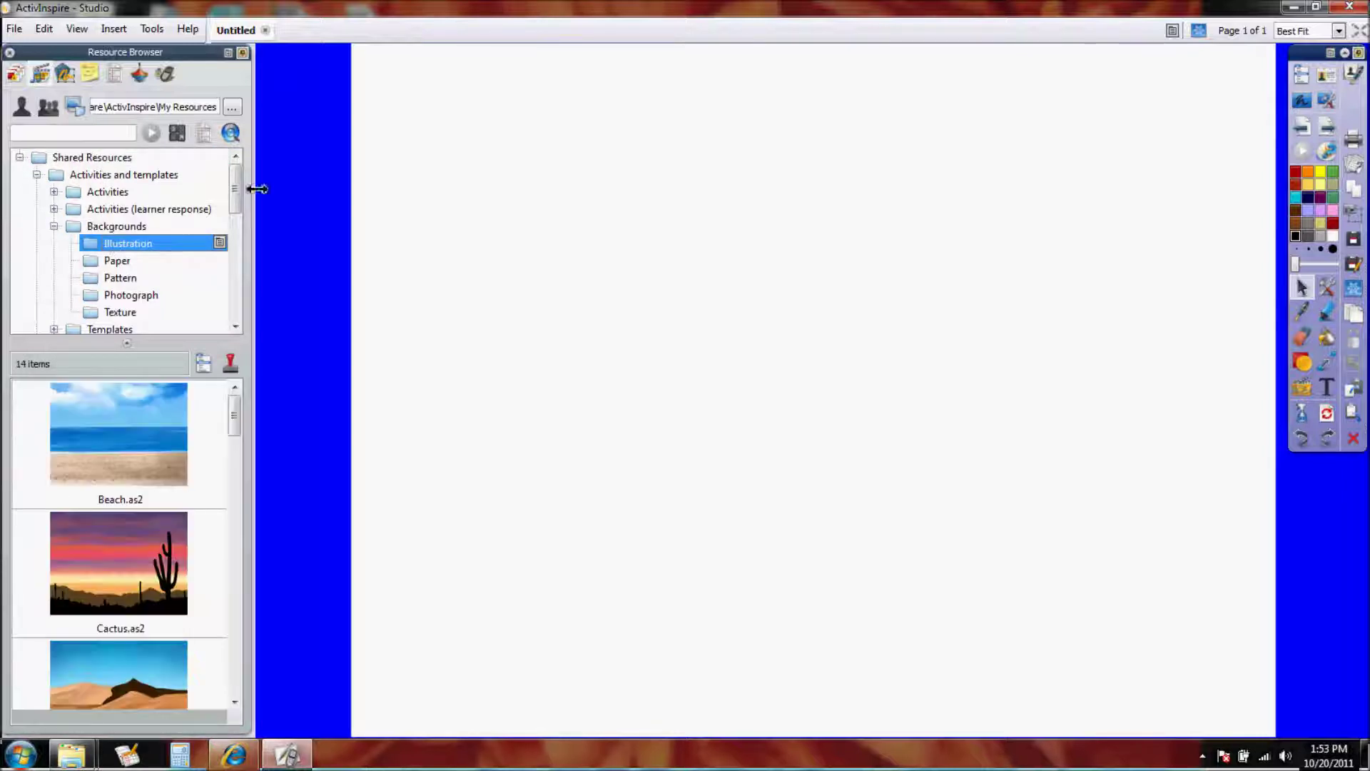
pyautogui.moveTo(236, 427); pyautogui.dragTo(240, 584)
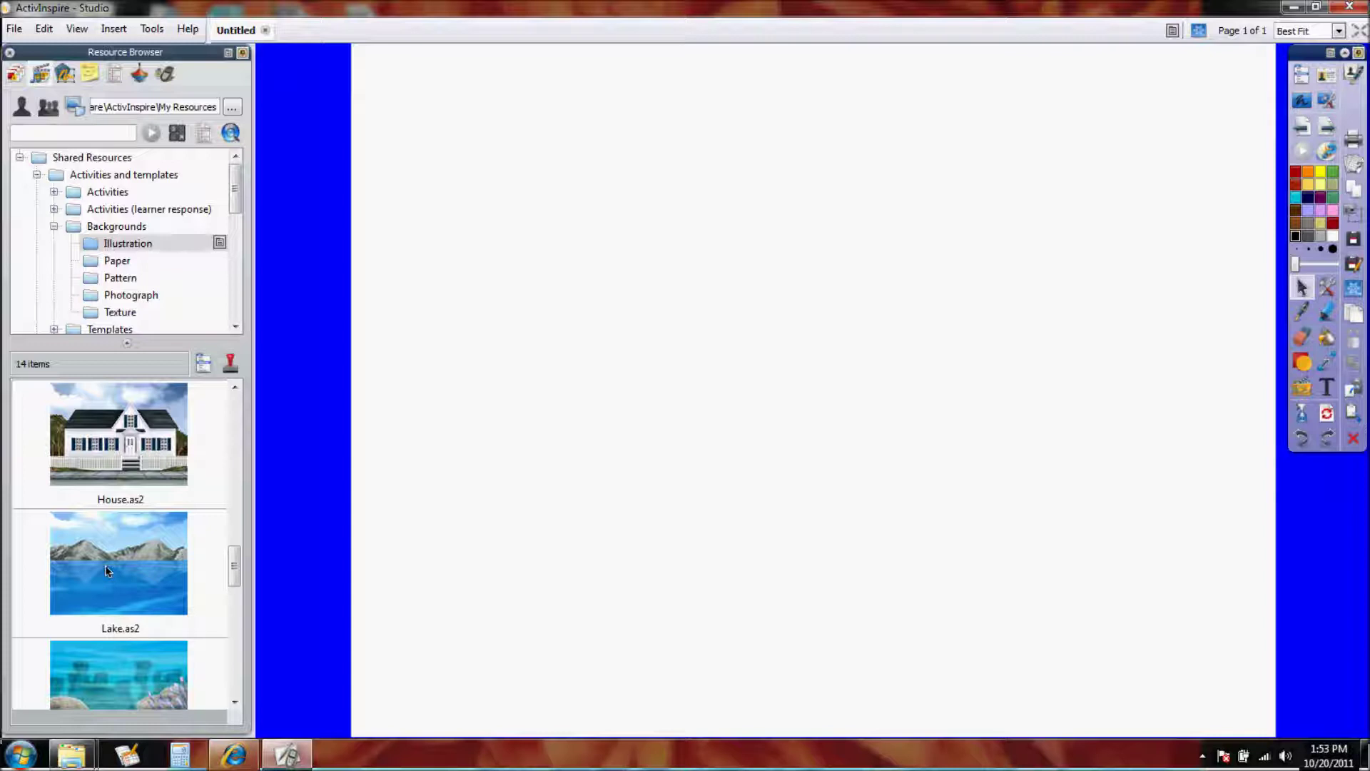
pyautogui.moveTo(106, 571); pyautogui.dragTo(598, 451)
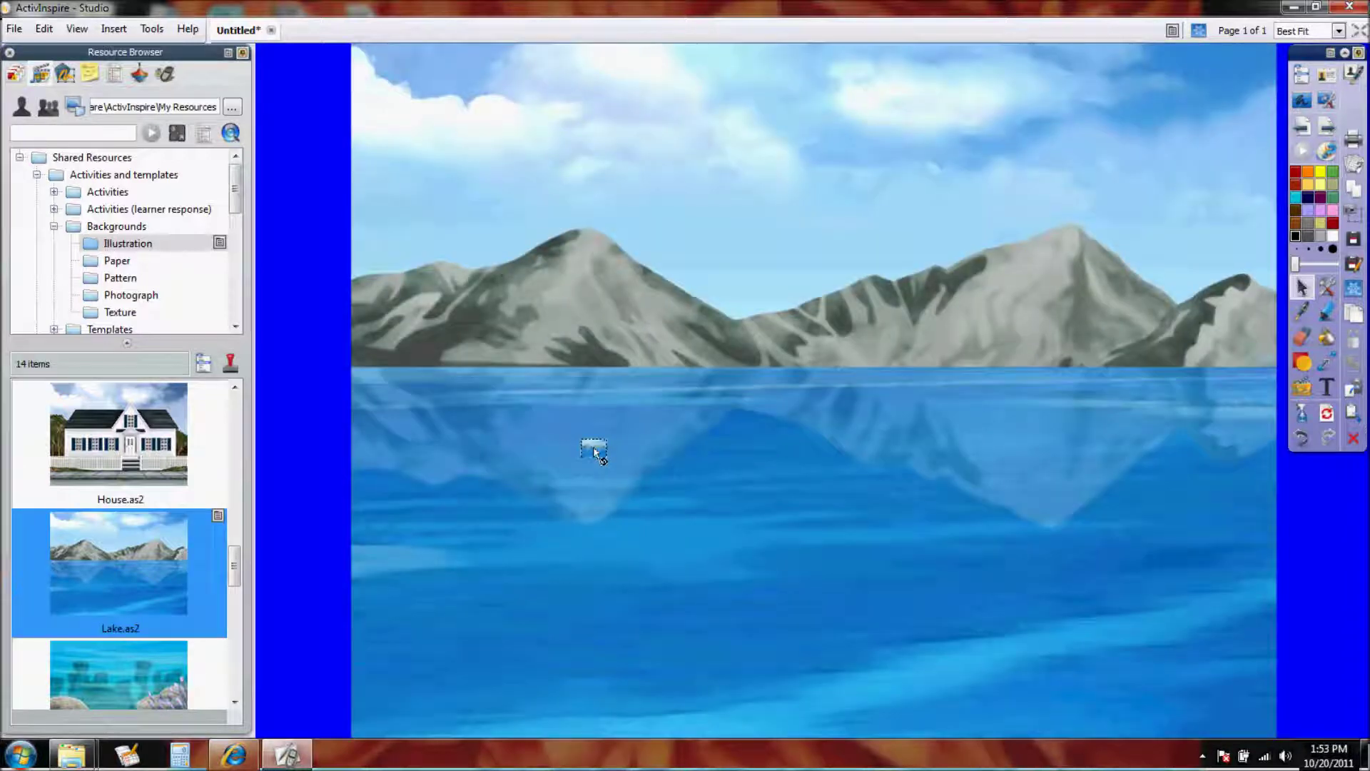
pyautogui.click(1325, 130)
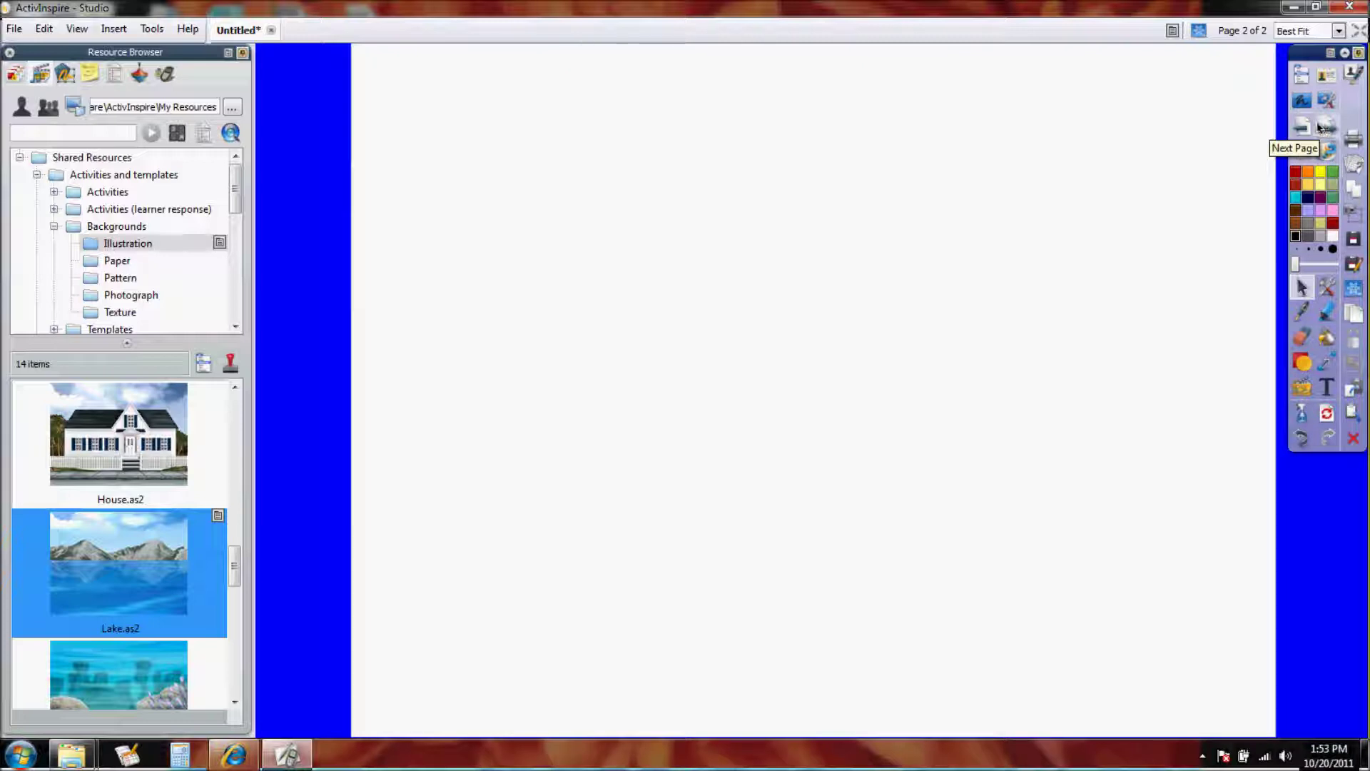
# - Give page 2 the 004.as2 lined-paper background from the Backgrounds > Paper folder
pyautogui.click(1302, 127)
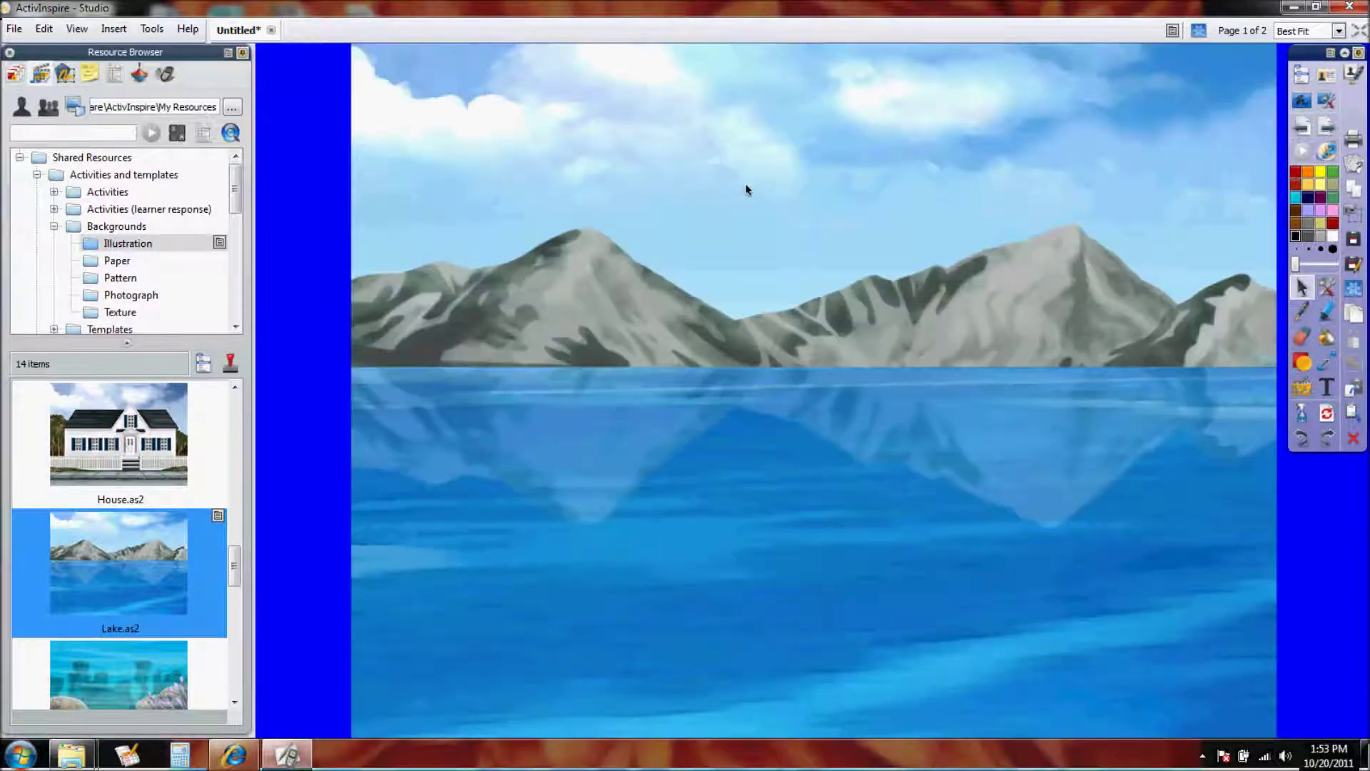
pyautogui.click(1324, 131)
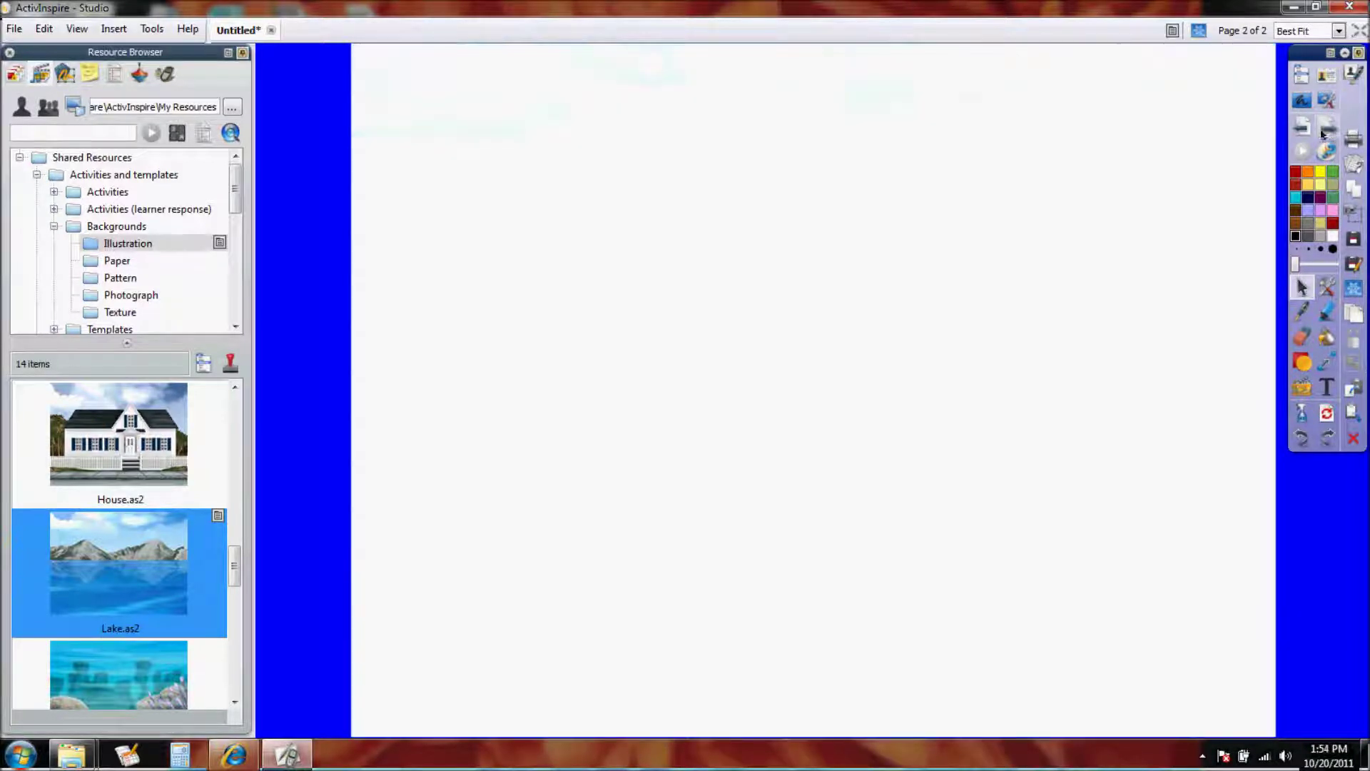
pyautogui.click(119, 267)
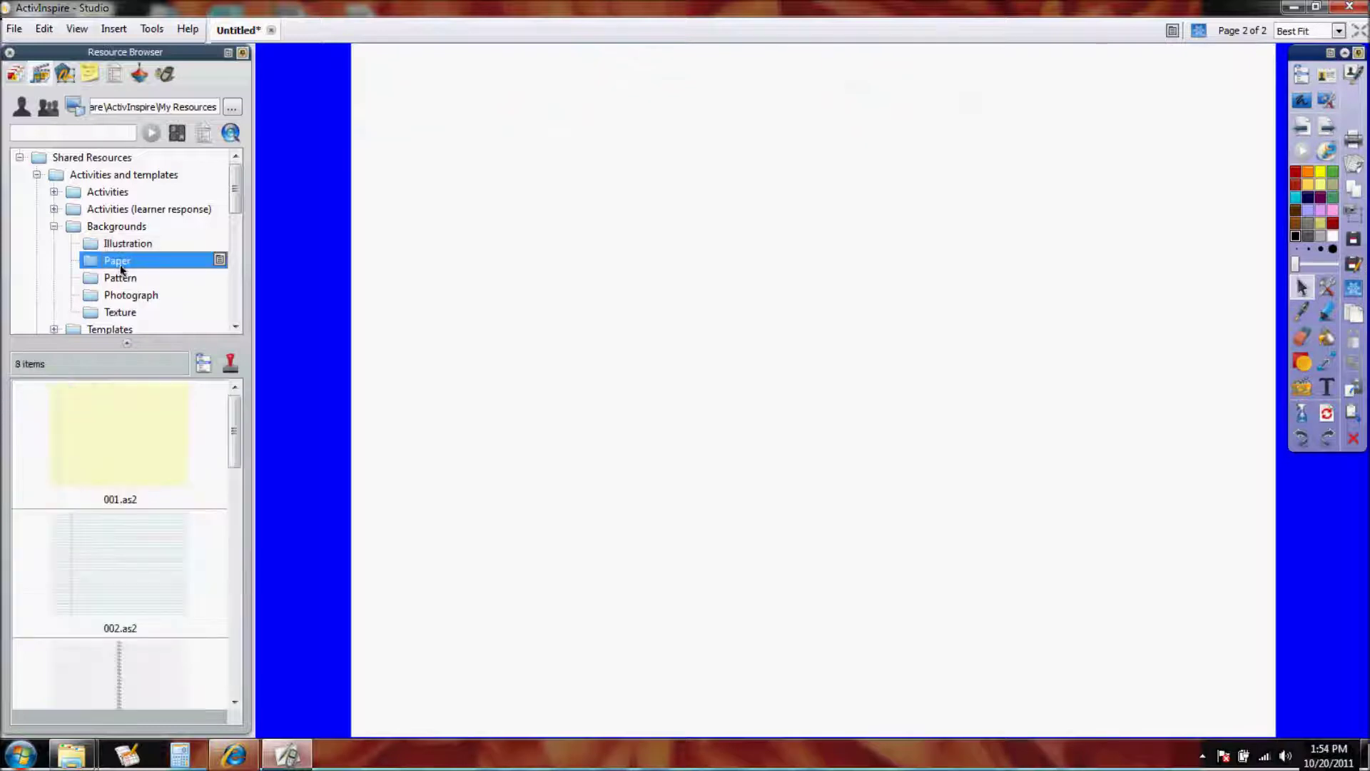
pyautogui.moveTo(235, 454); pyautogui.dragTo(242, 546)
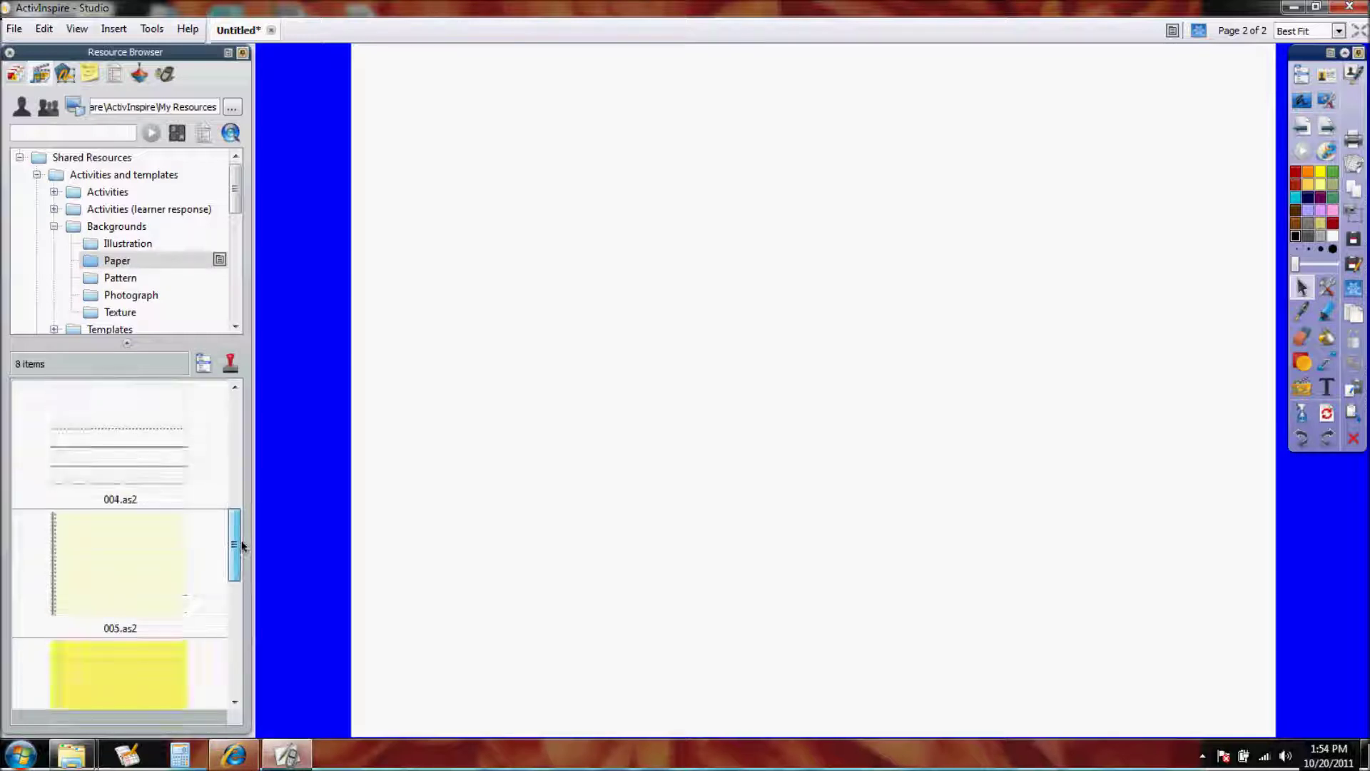
pyautogui.doubleClick(141, 459)
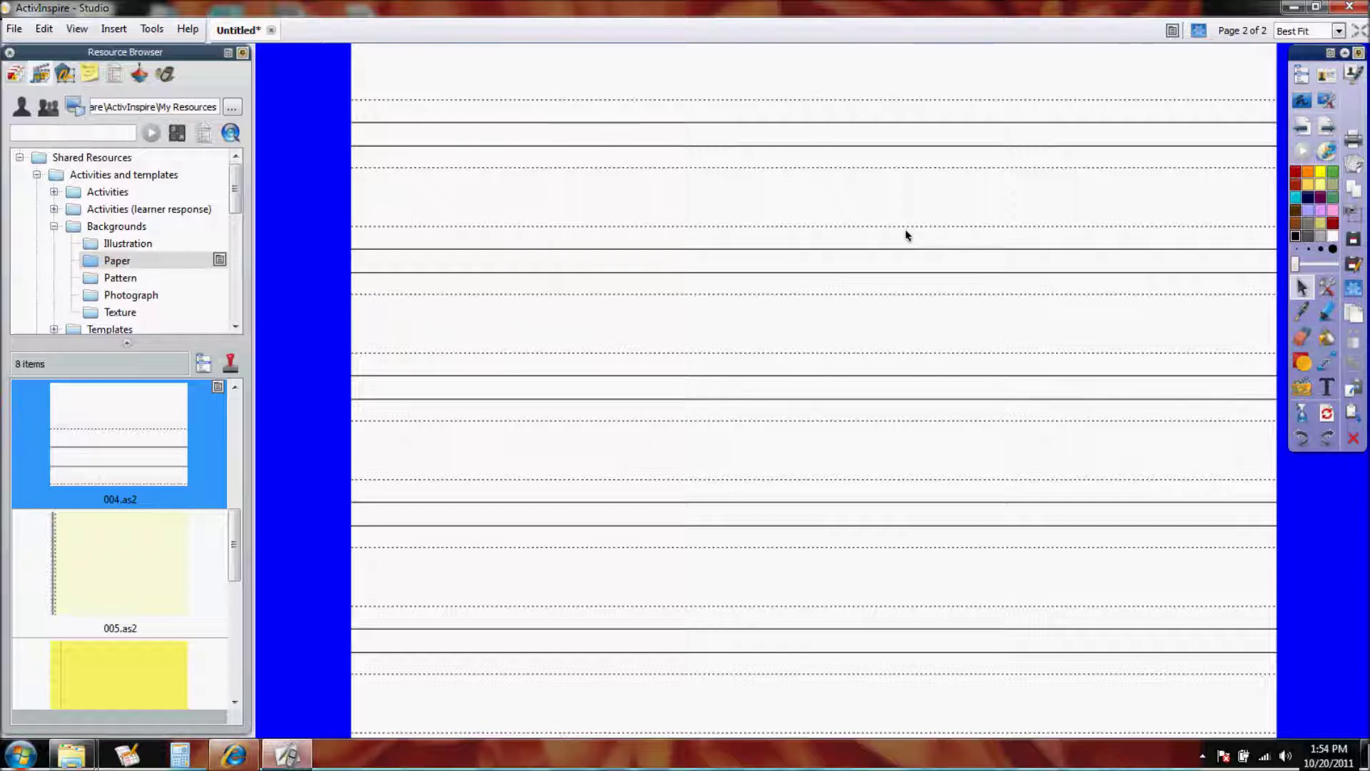
pyautogui.click(736, 475)
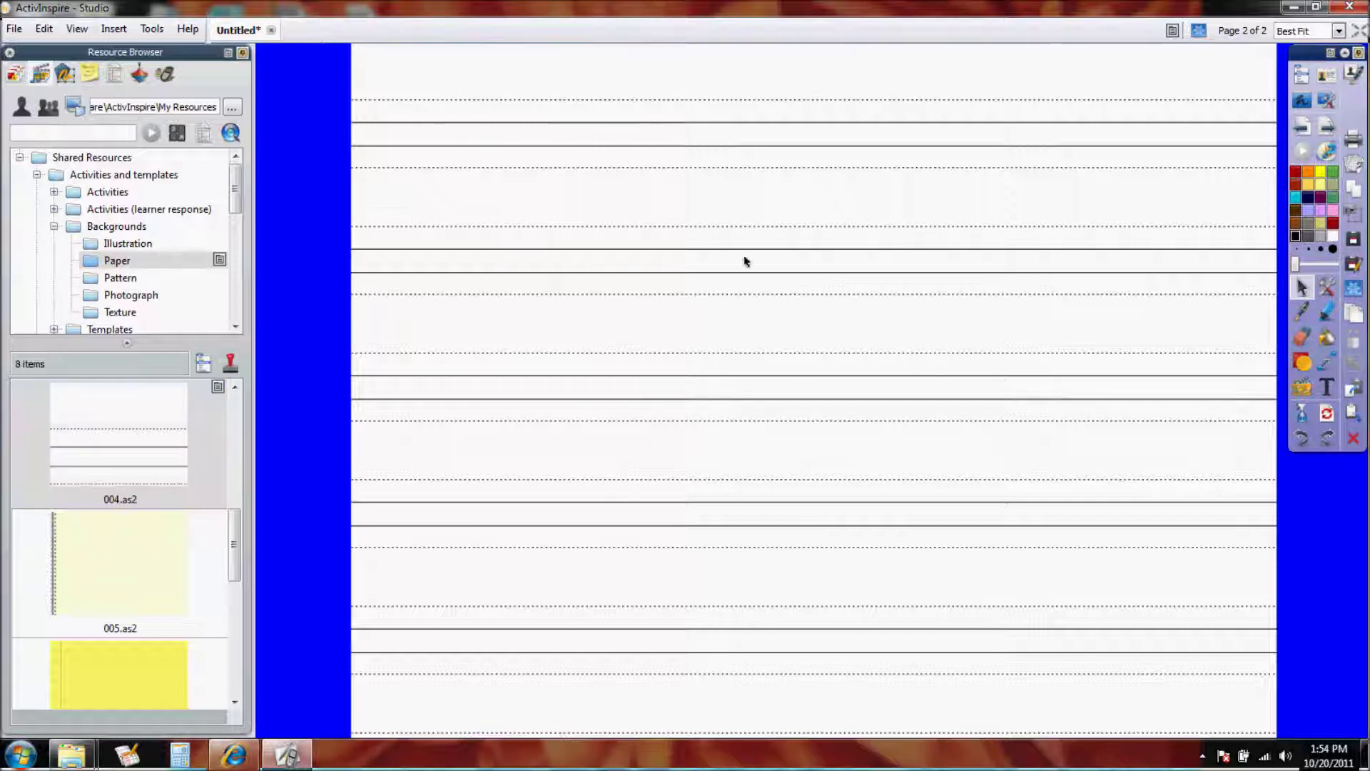
# - Add a third page with the 006.as2 brick texture background, then return to page 2
pyautogui.click(1326, 131)
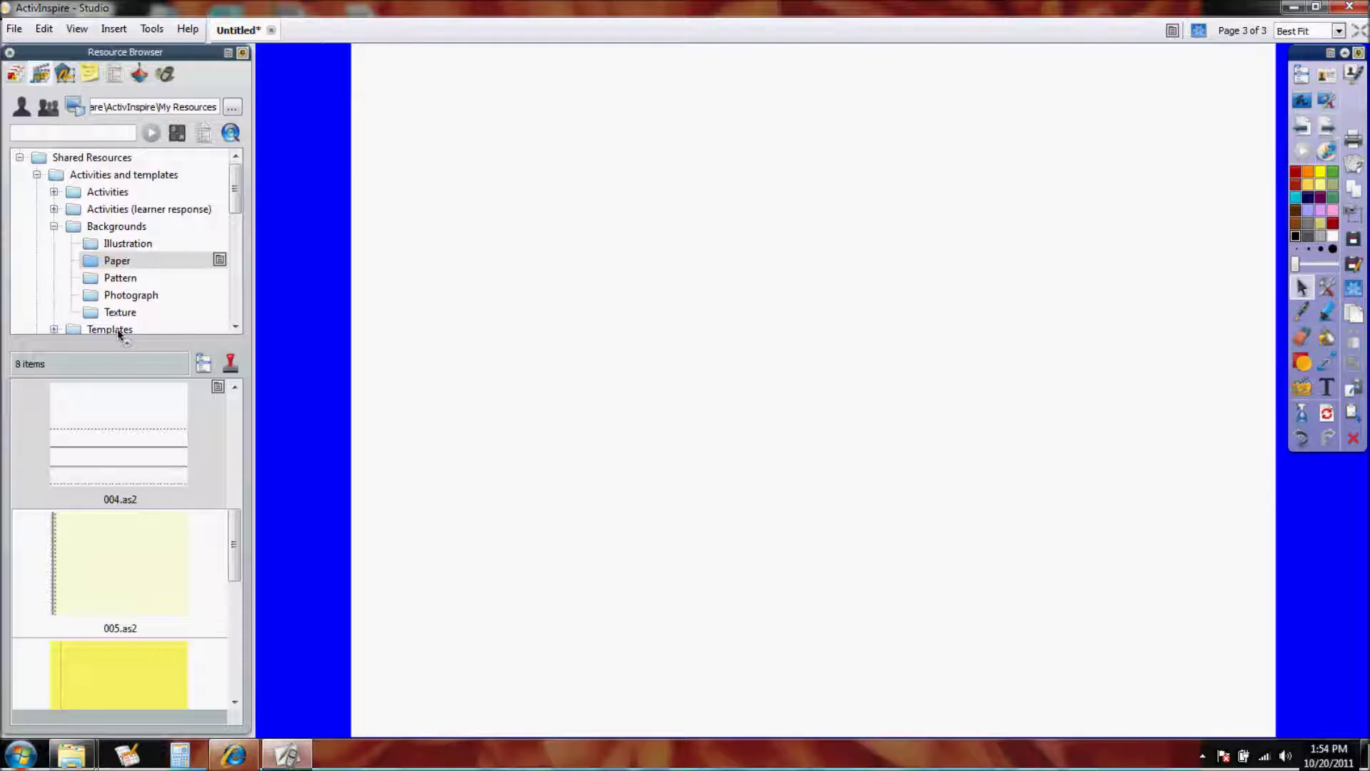
pyautogui.click(107, 280)
pyautogui.click(117, 297)
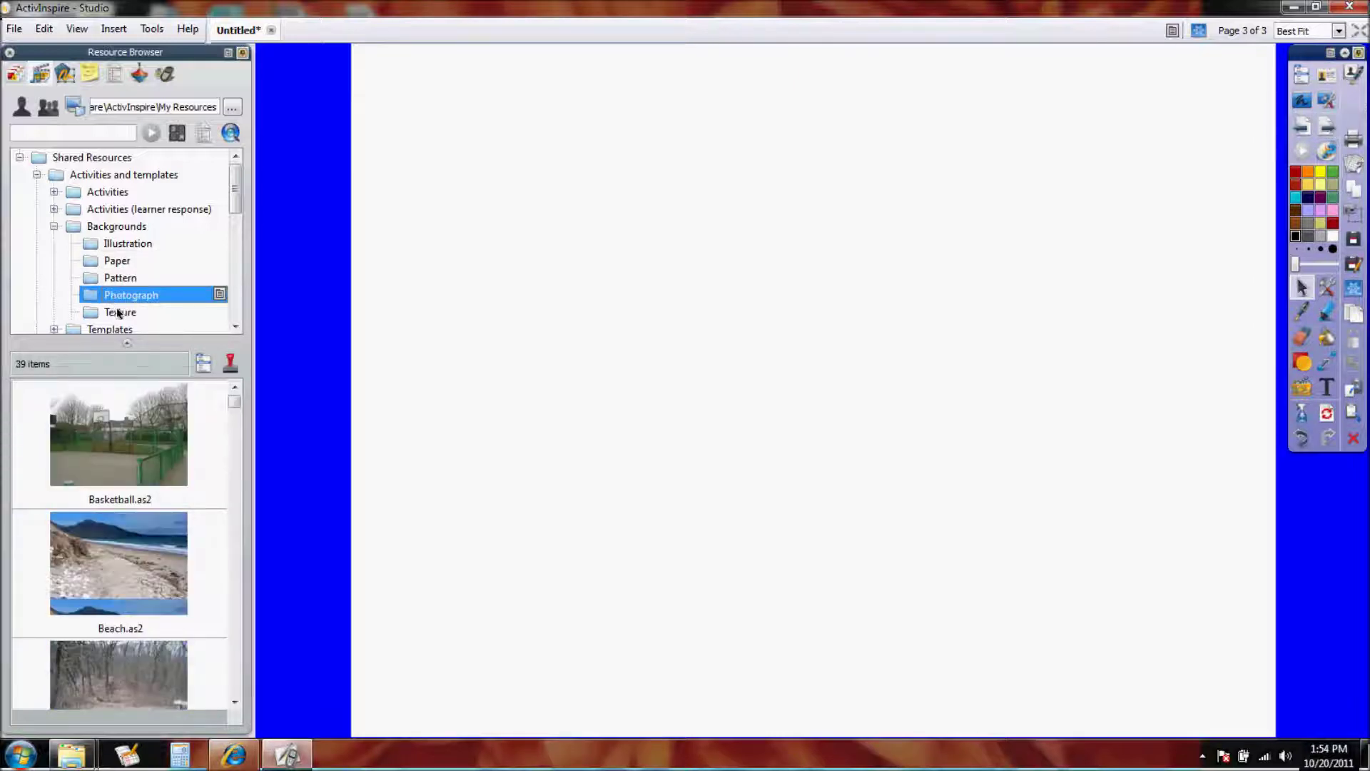
pyautogui.click(119, 313)
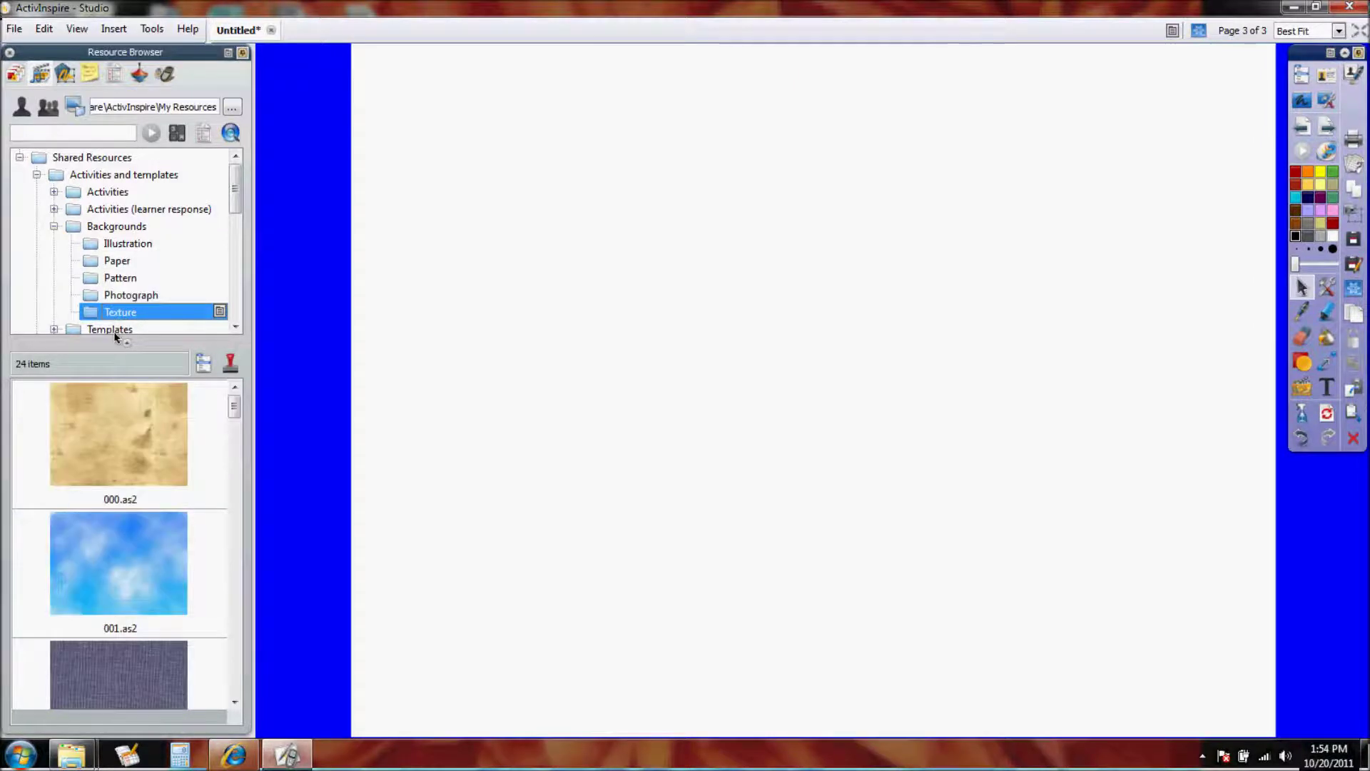
pyautogui.click(234, 703)
pyautogui.click(235, 703)
pyautogui.click(235, 703)
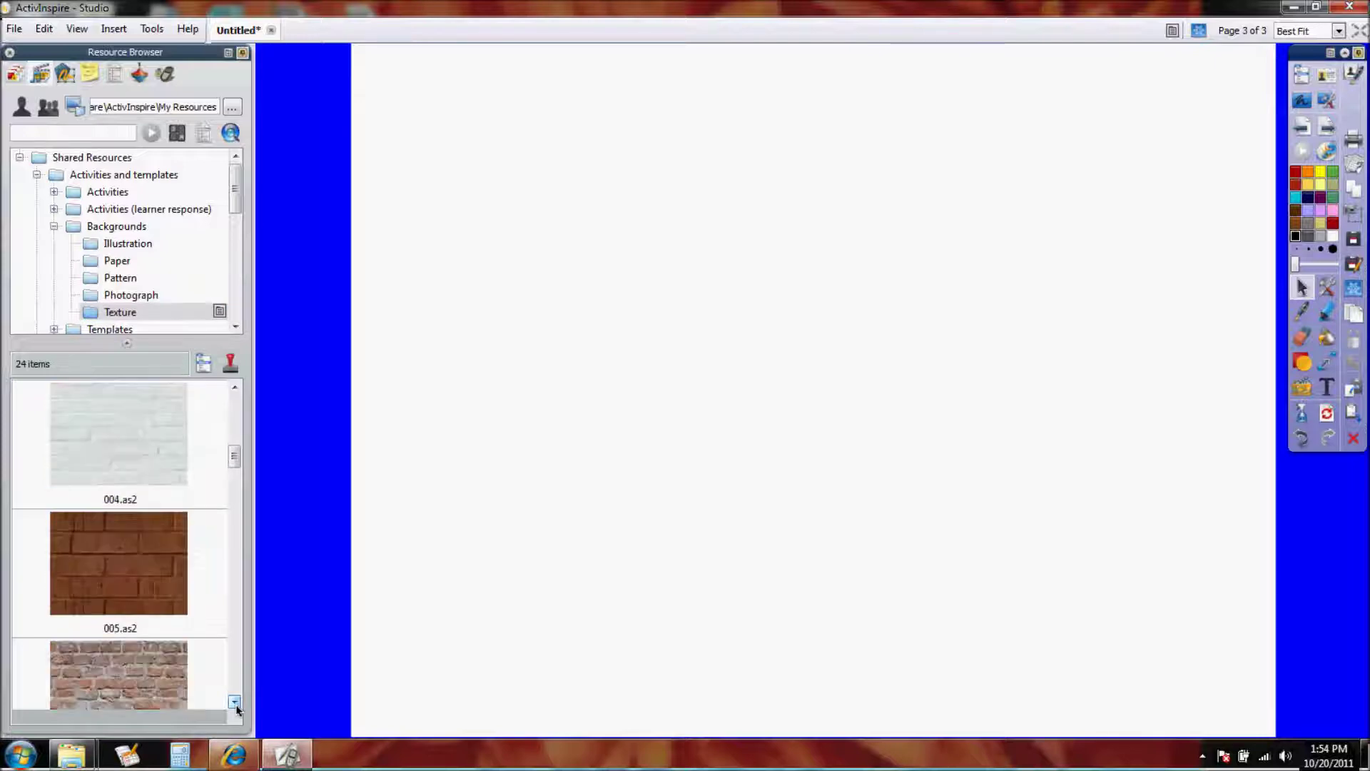
pyautogui.click(234, 703)
pyautogui.click(137, 581)
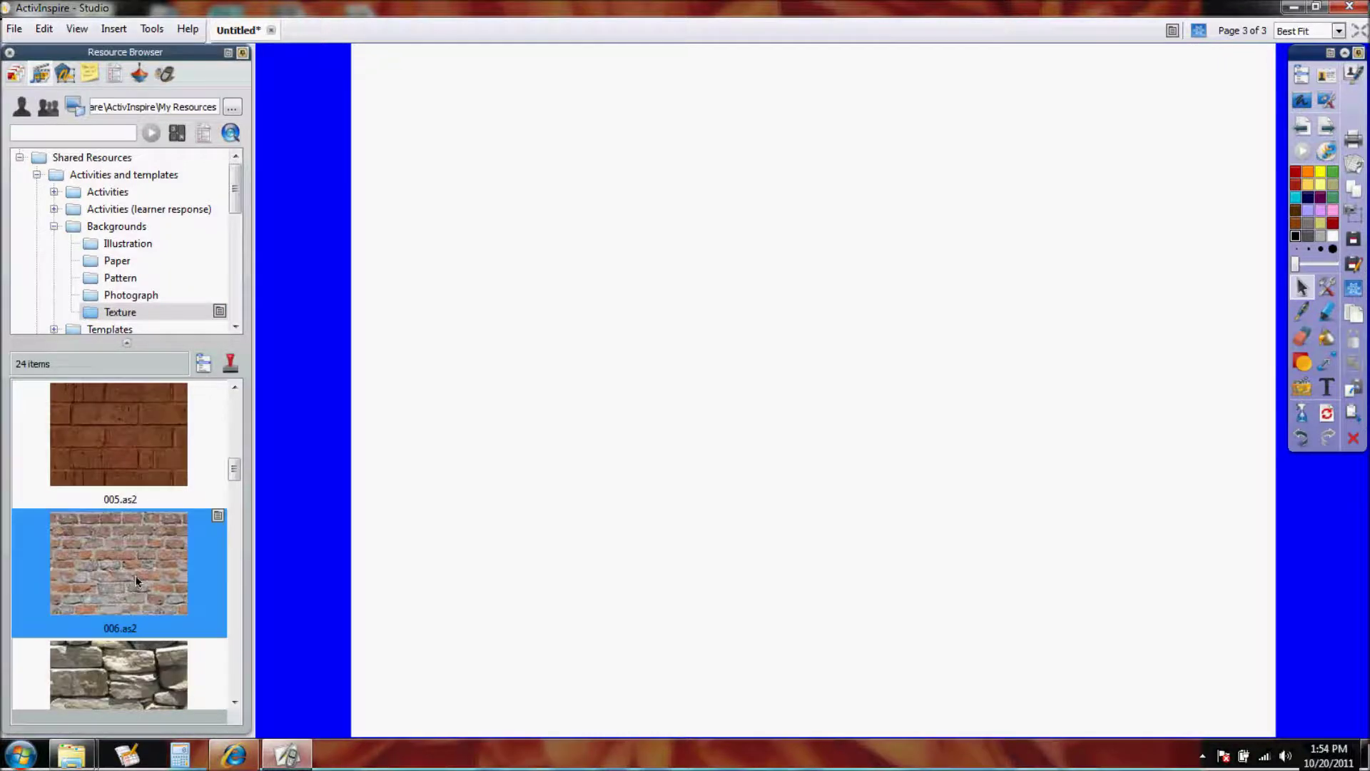
pyautogui.doubleClick(137, 580)
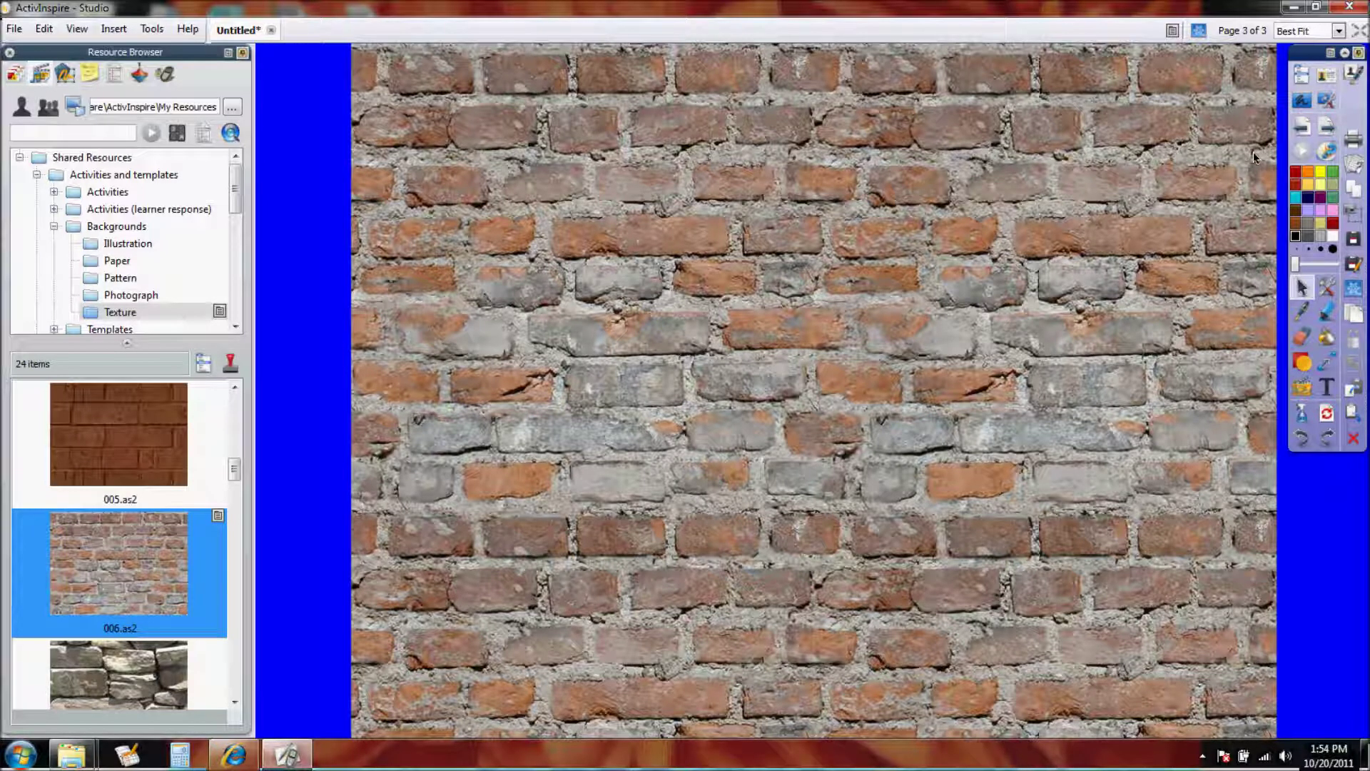
pyautogui.click(1300, 129)
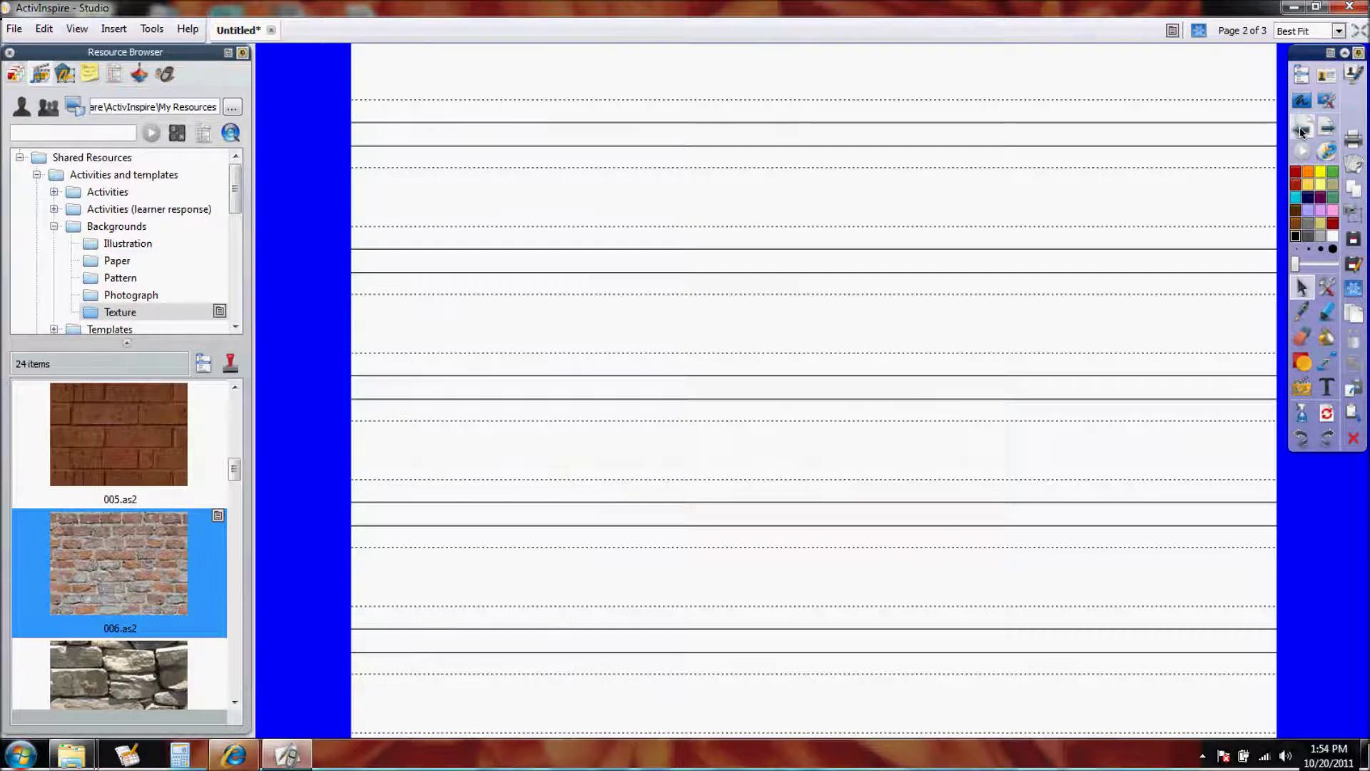
pyautogui.click(1300, 127)
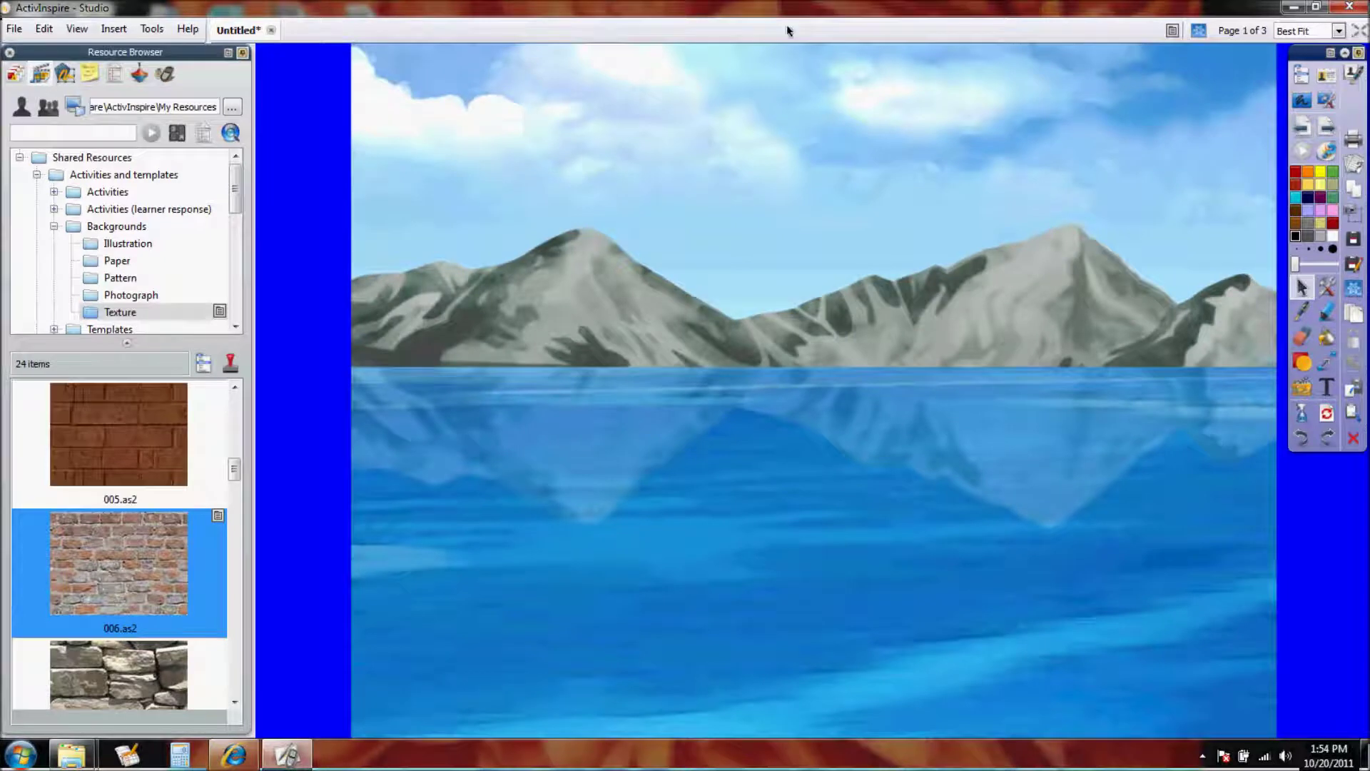
pyautogui.click(1326, 128)
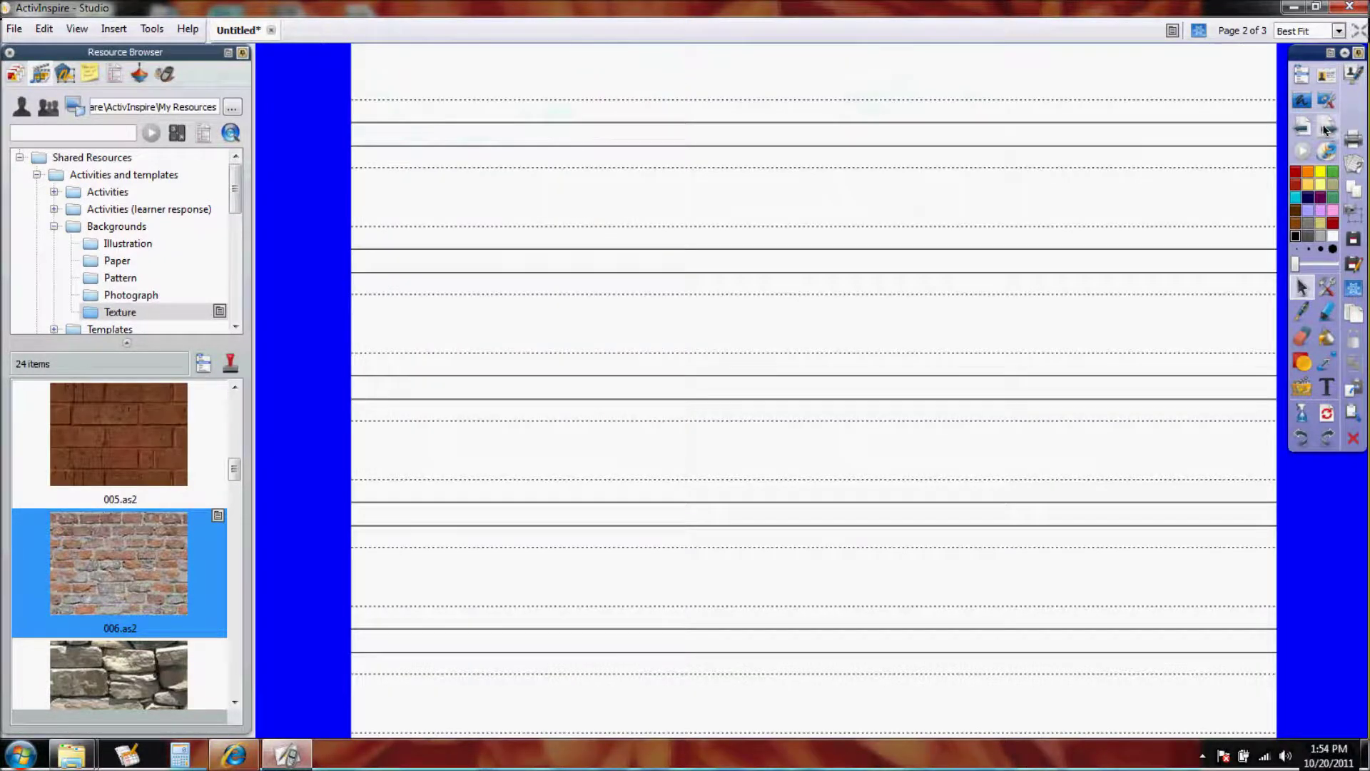
pyautogui.click(1326, 128)
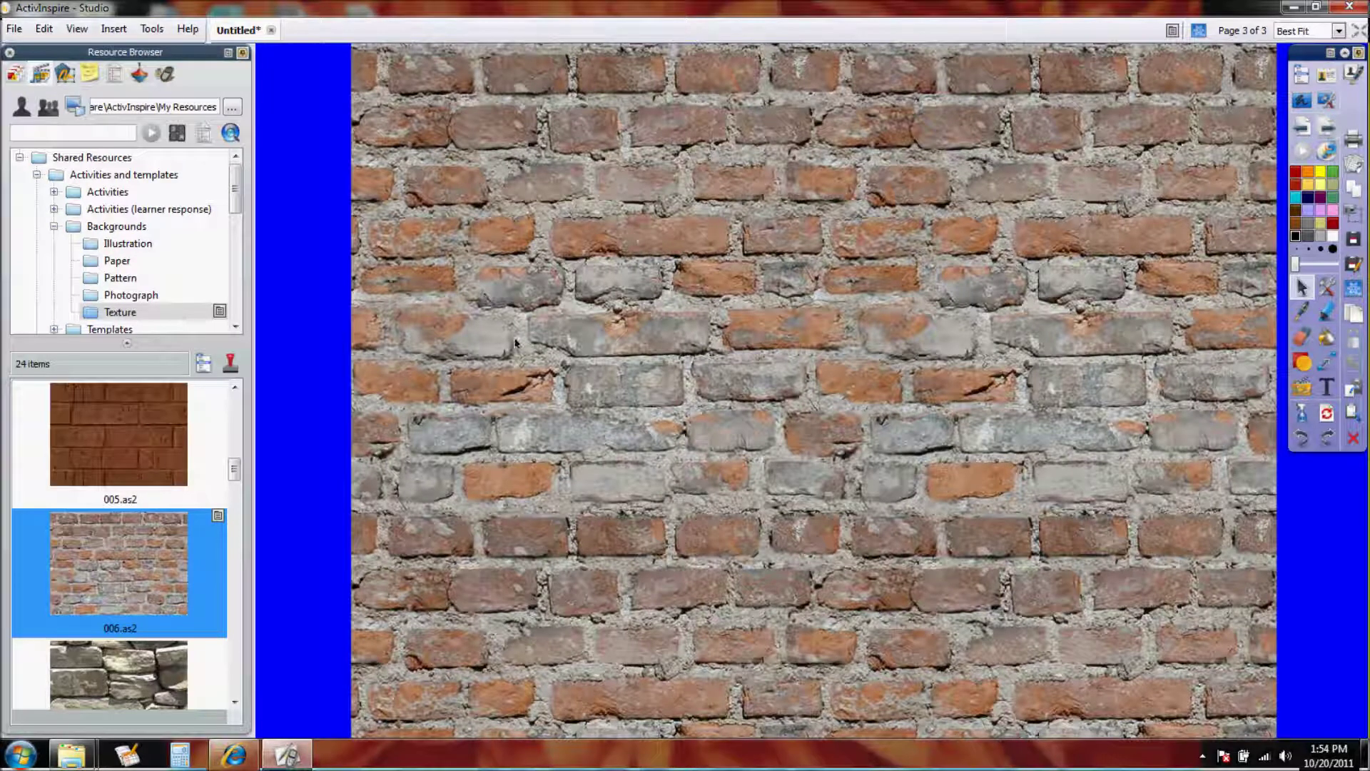
pyautogui.click(803, 287)
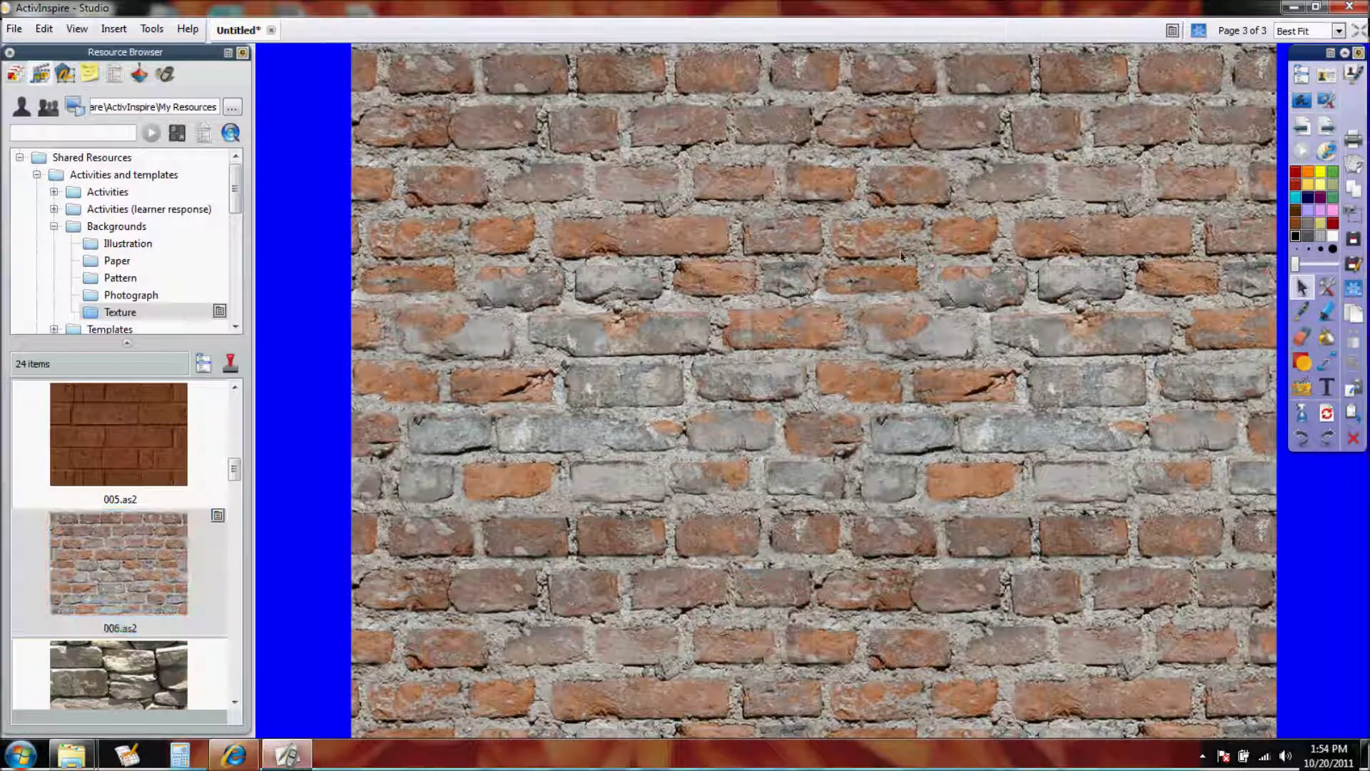
pyautogui.click(1301, 127)
pyautogui.click(1300, 127)
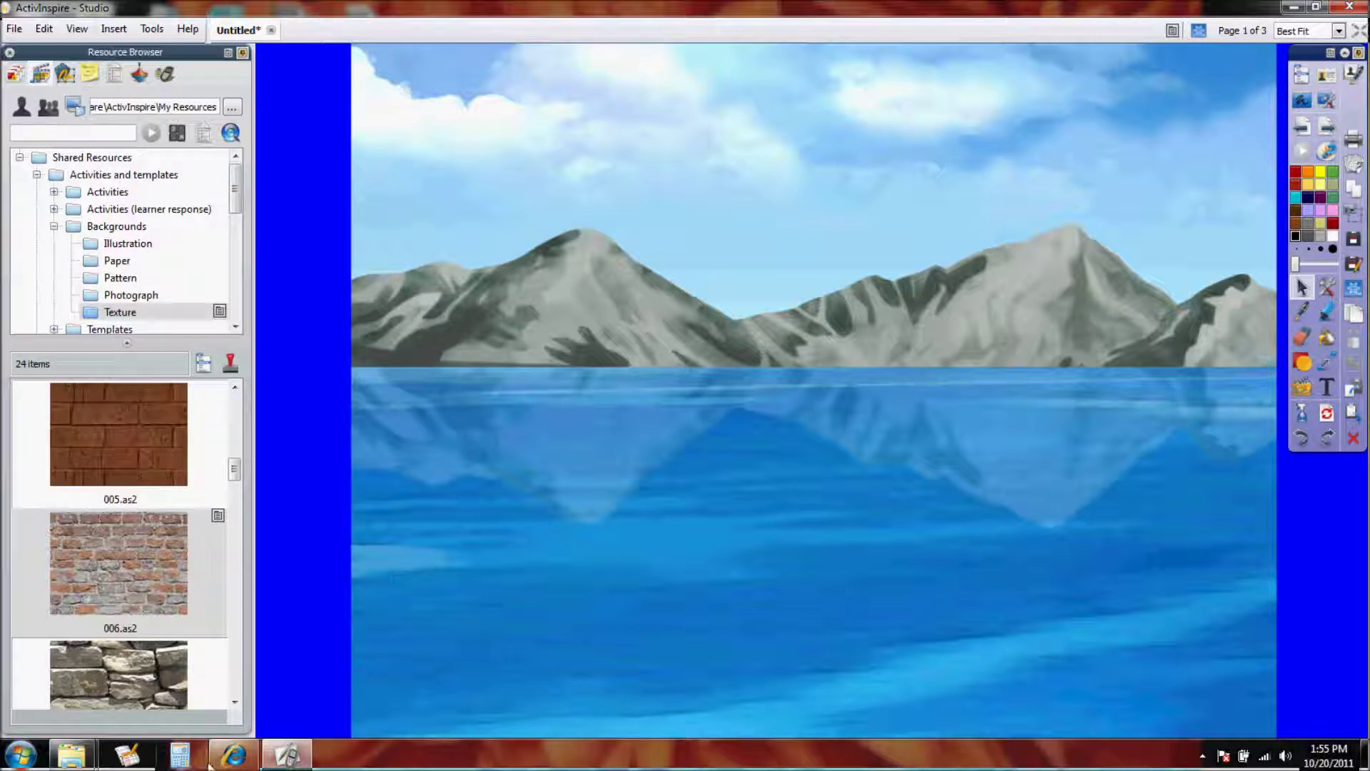
pyautogui.click(230, 758)
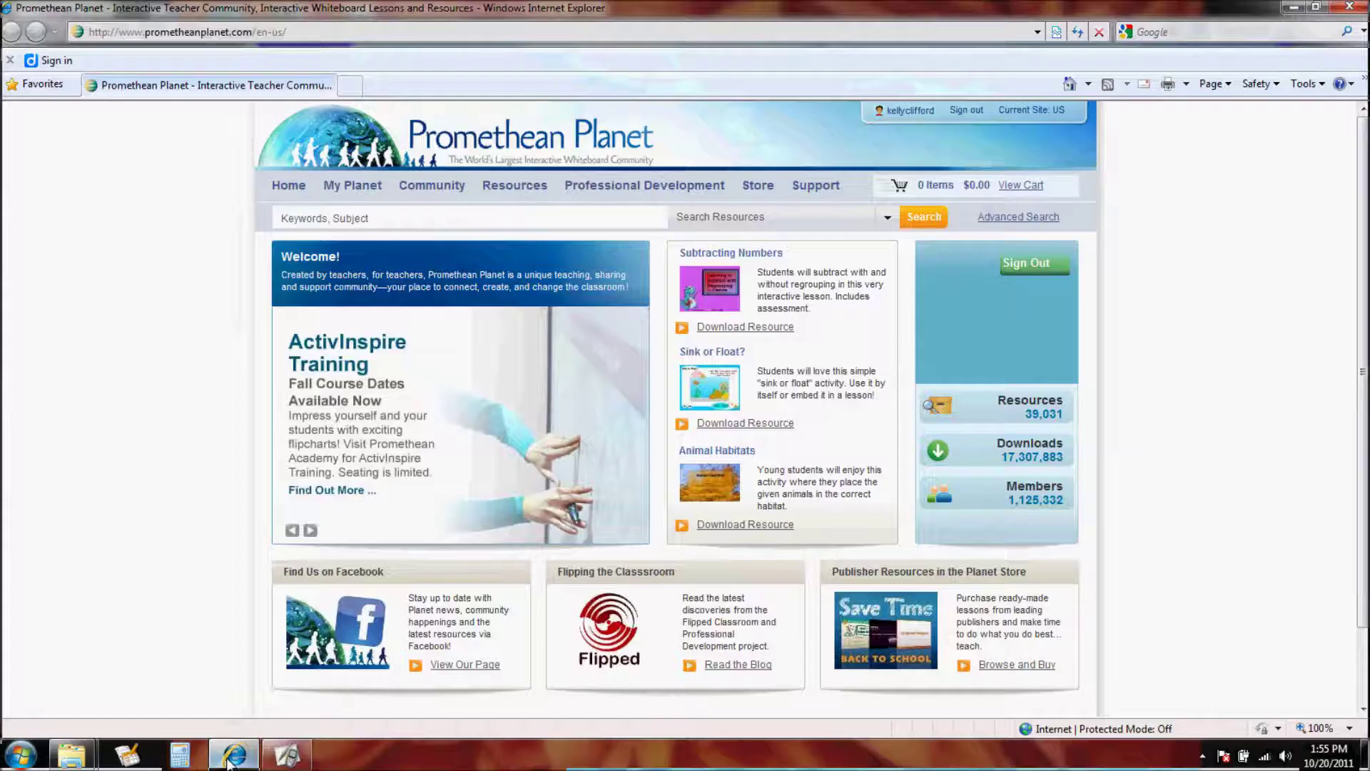
pyautogui.click(230, 759)
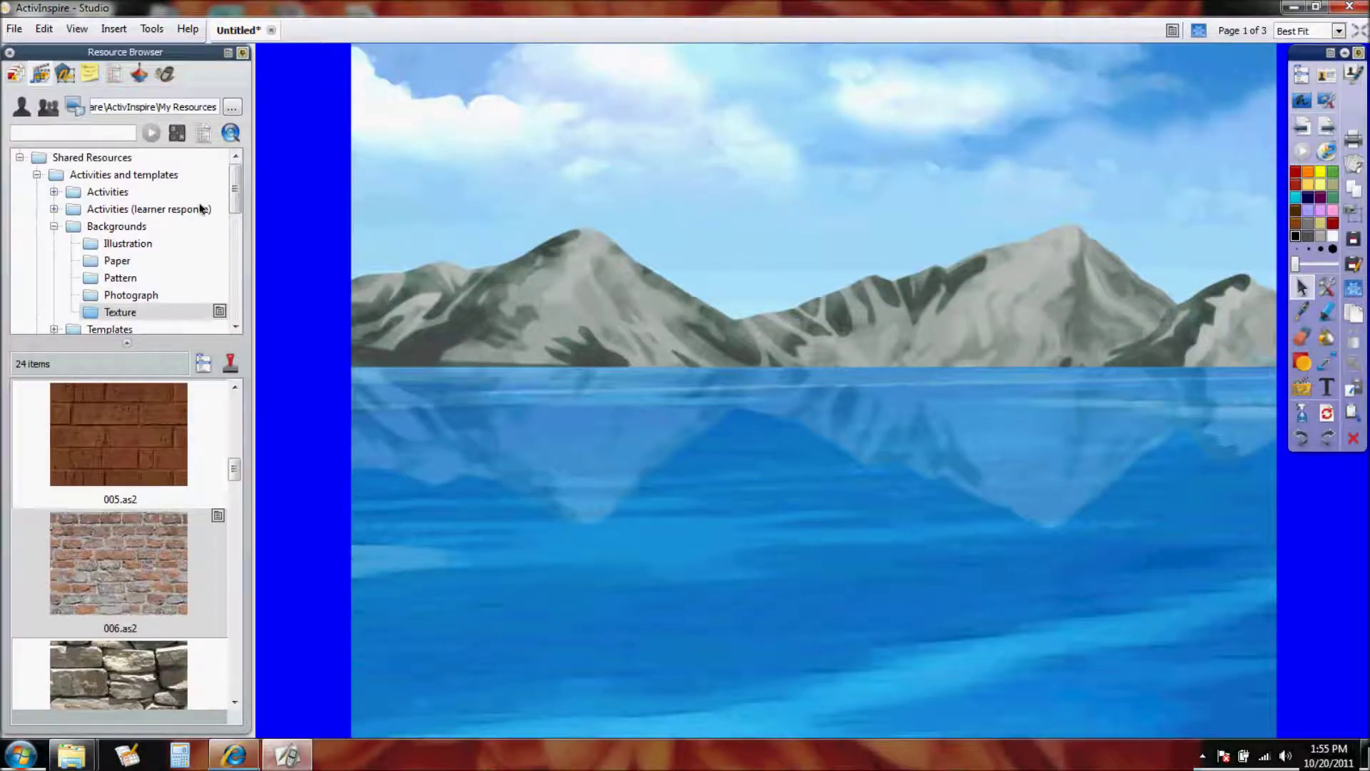
pyautogui.scroll(-5, 243, 252)
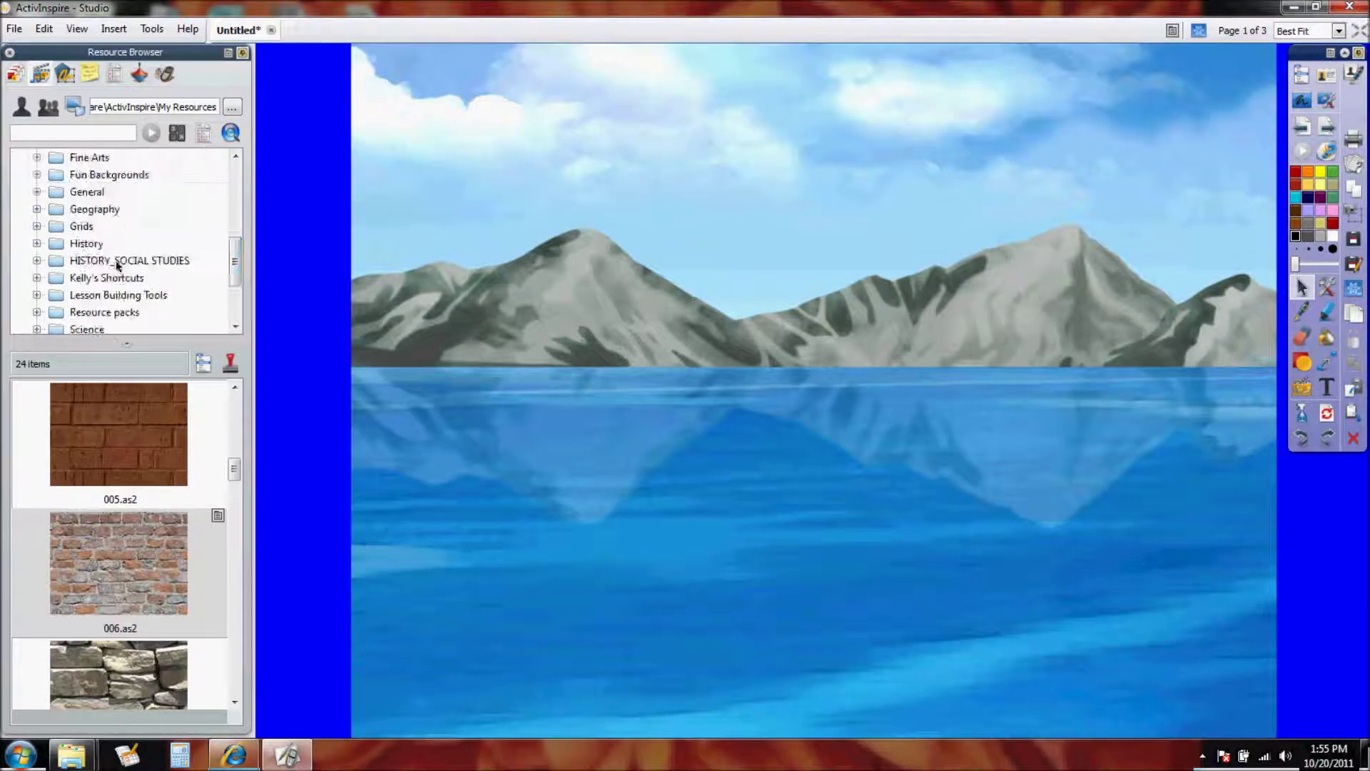
pyautogui.scroll(5, 242, 264)
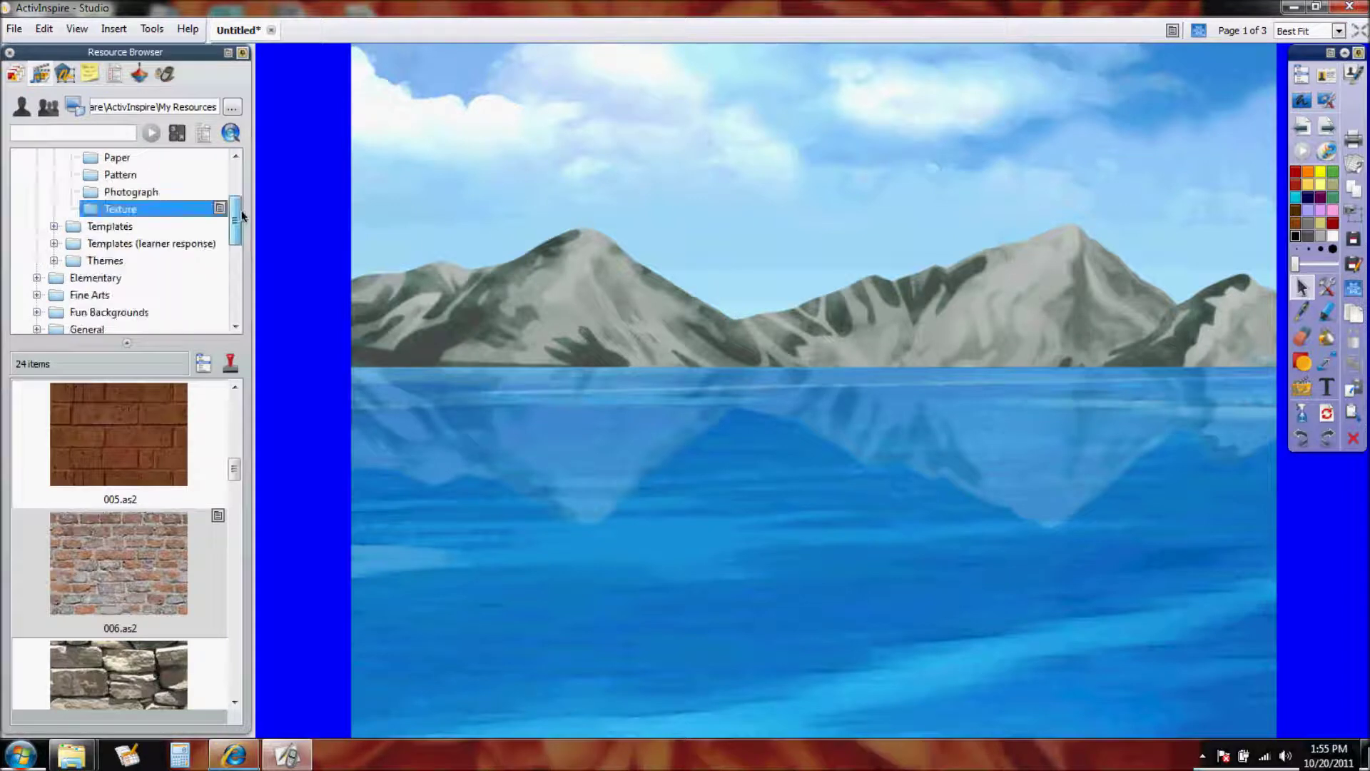
pyautogui.click(248, 755)
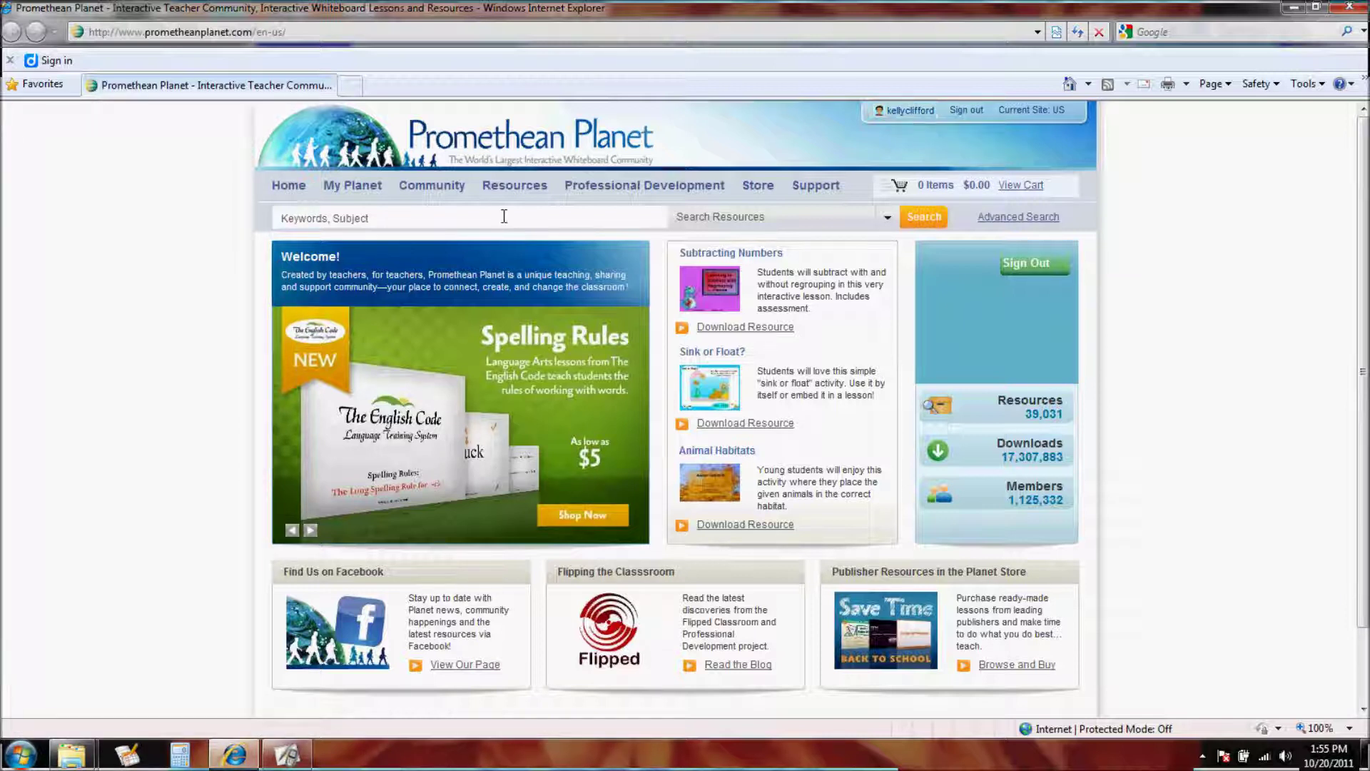
# - Search Promethean Planet for 'solar system' and scroll through the 72 matching resources
pyautogui.click(382, 214)
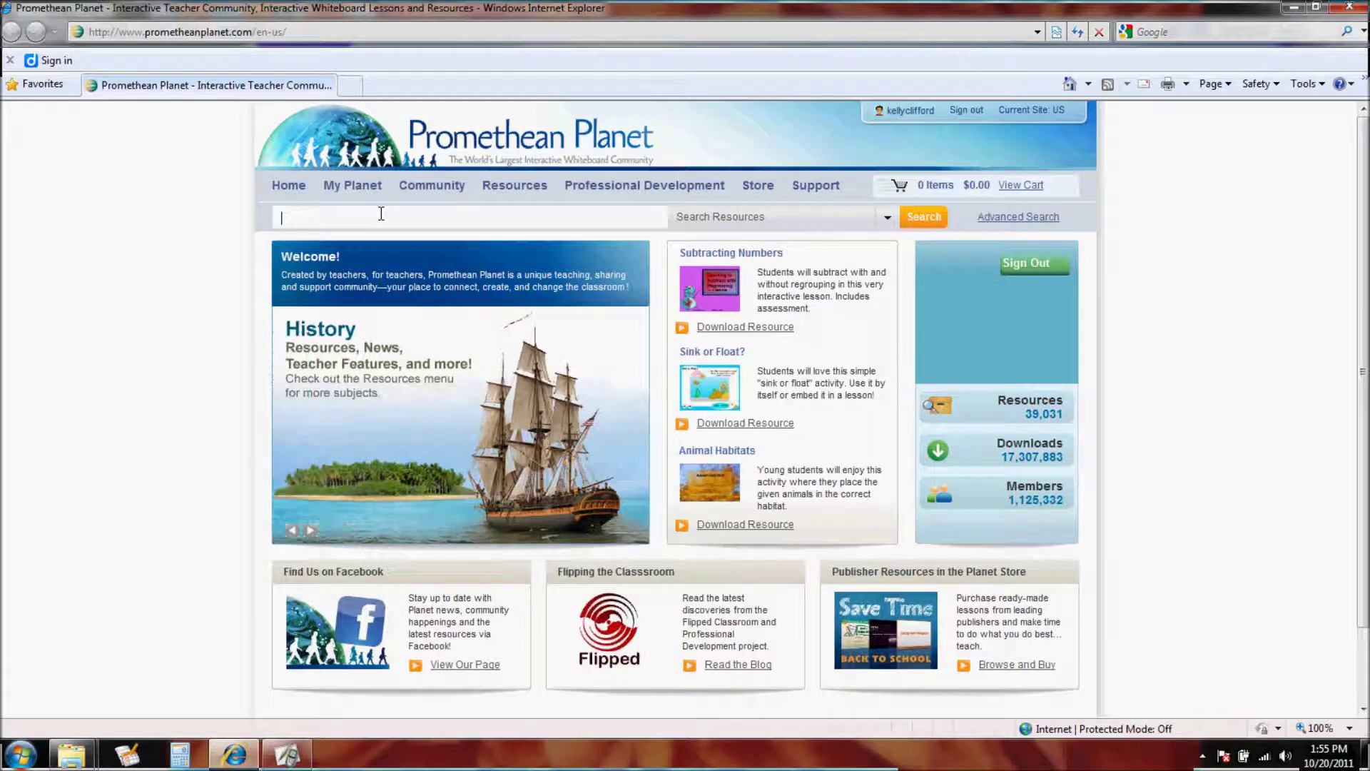
pyautogui.write('solar system')
pyautogui.press('Return')
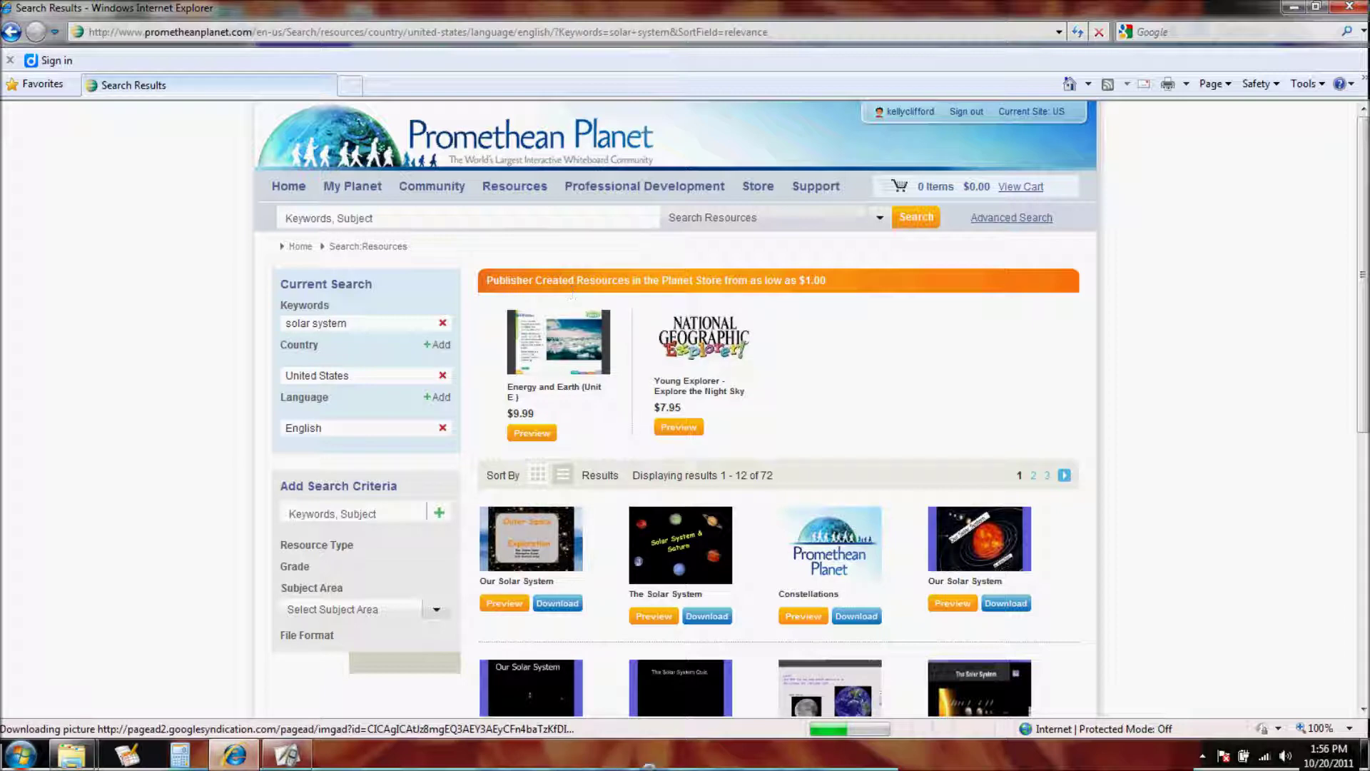
pyautogui.scroll(-2, 889, 739)
pyautogui.scroll(-1, 890, 739)
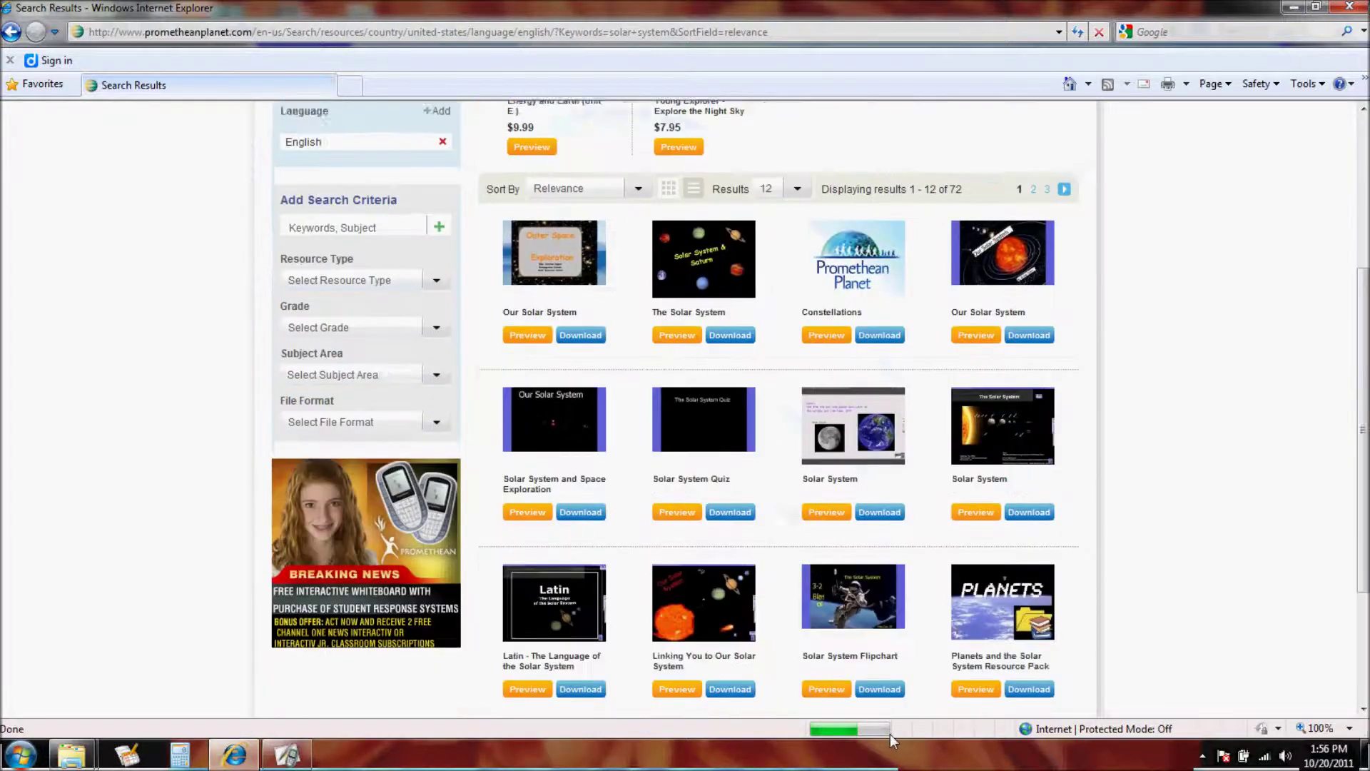
pyautogui.scroll(3, 890, 739)
pyautogui.scroll(-2, 838, 560)
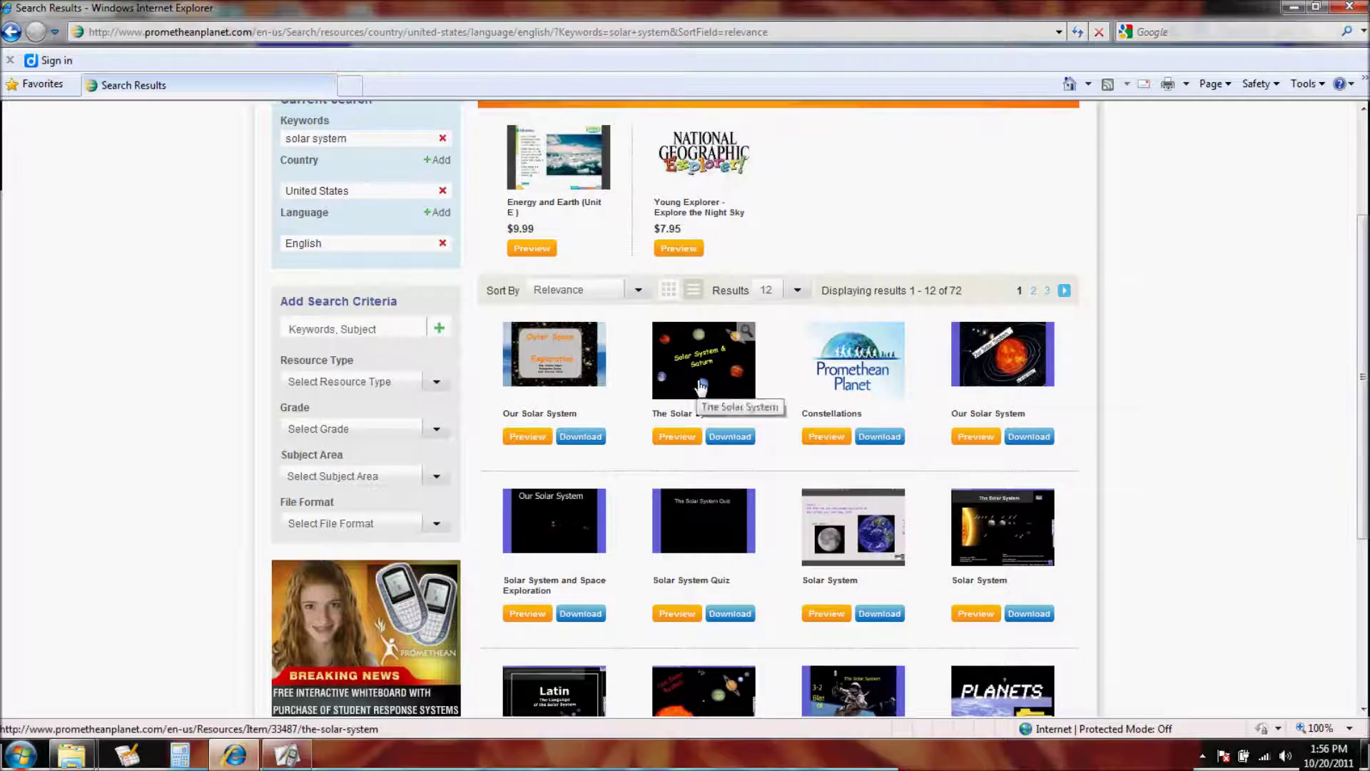
pyautogui.scroll(-3, 703, 382)
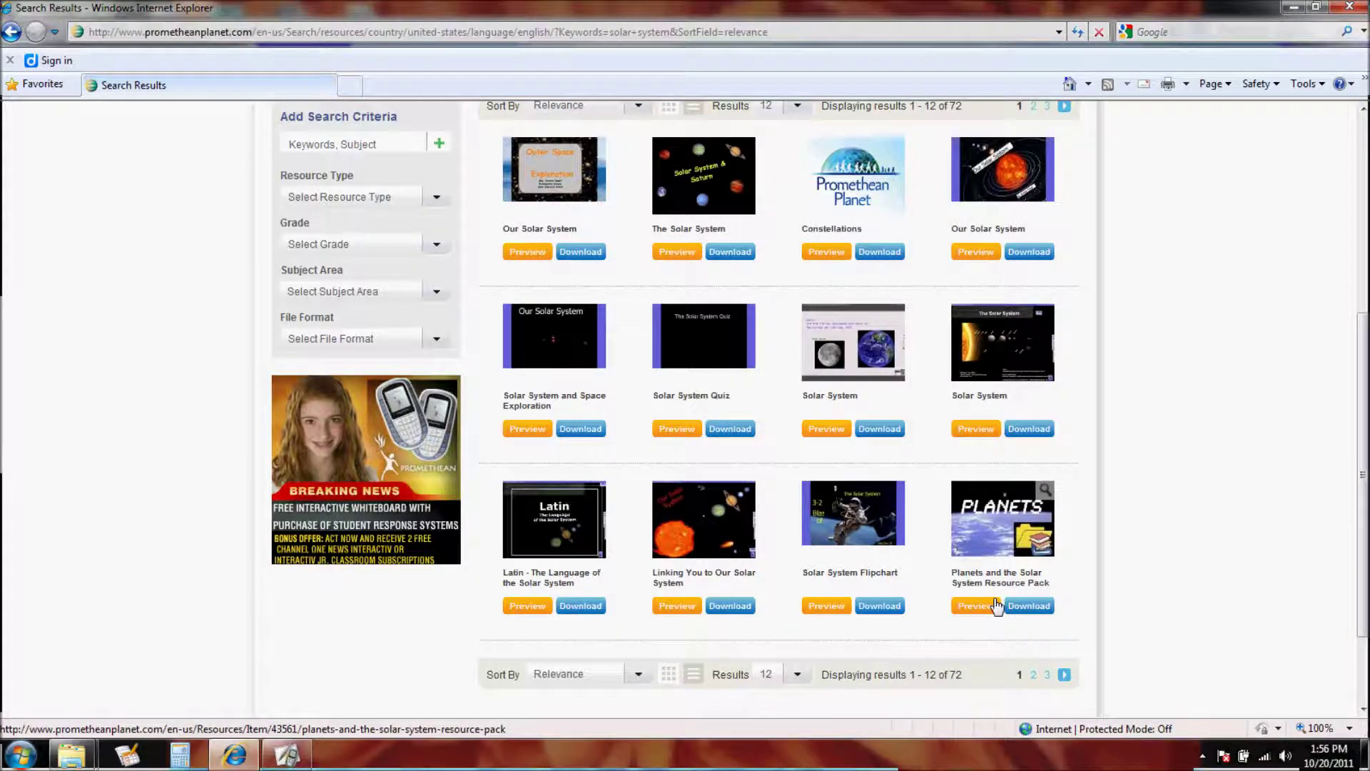
pyautogui.scroll(-1, 1031, 553)
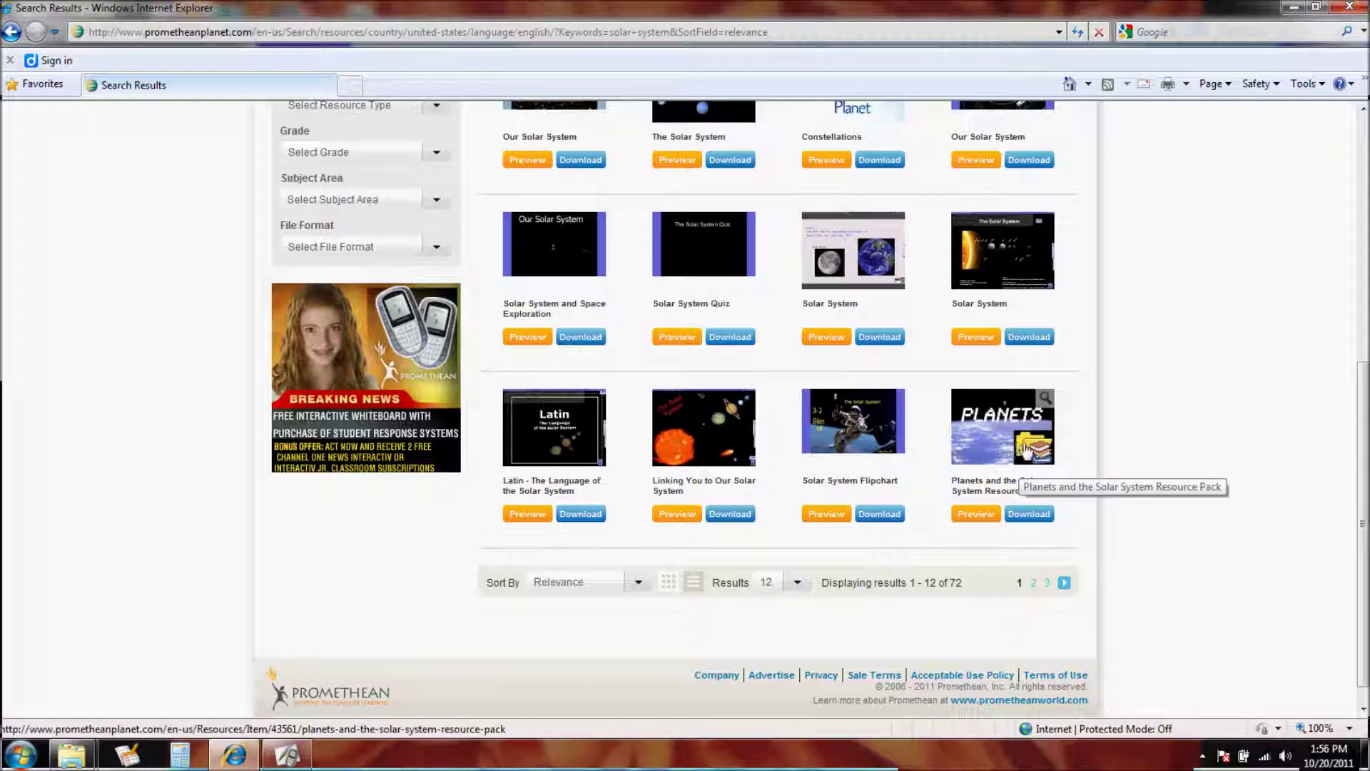
# - Preview the Solar System flipchart through to the Neptune slide, then start its download
pyautogui.click(833, 339)
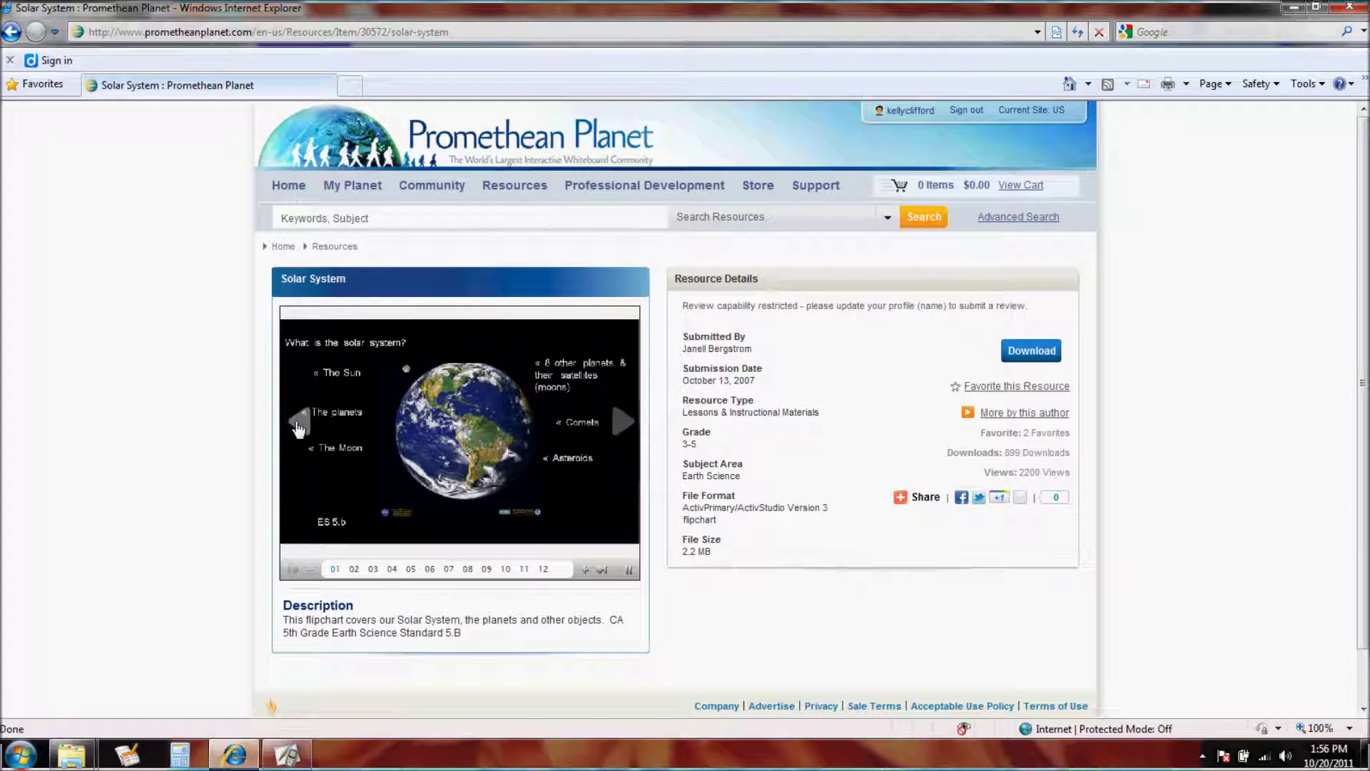
pyautogui.click(623, 425)
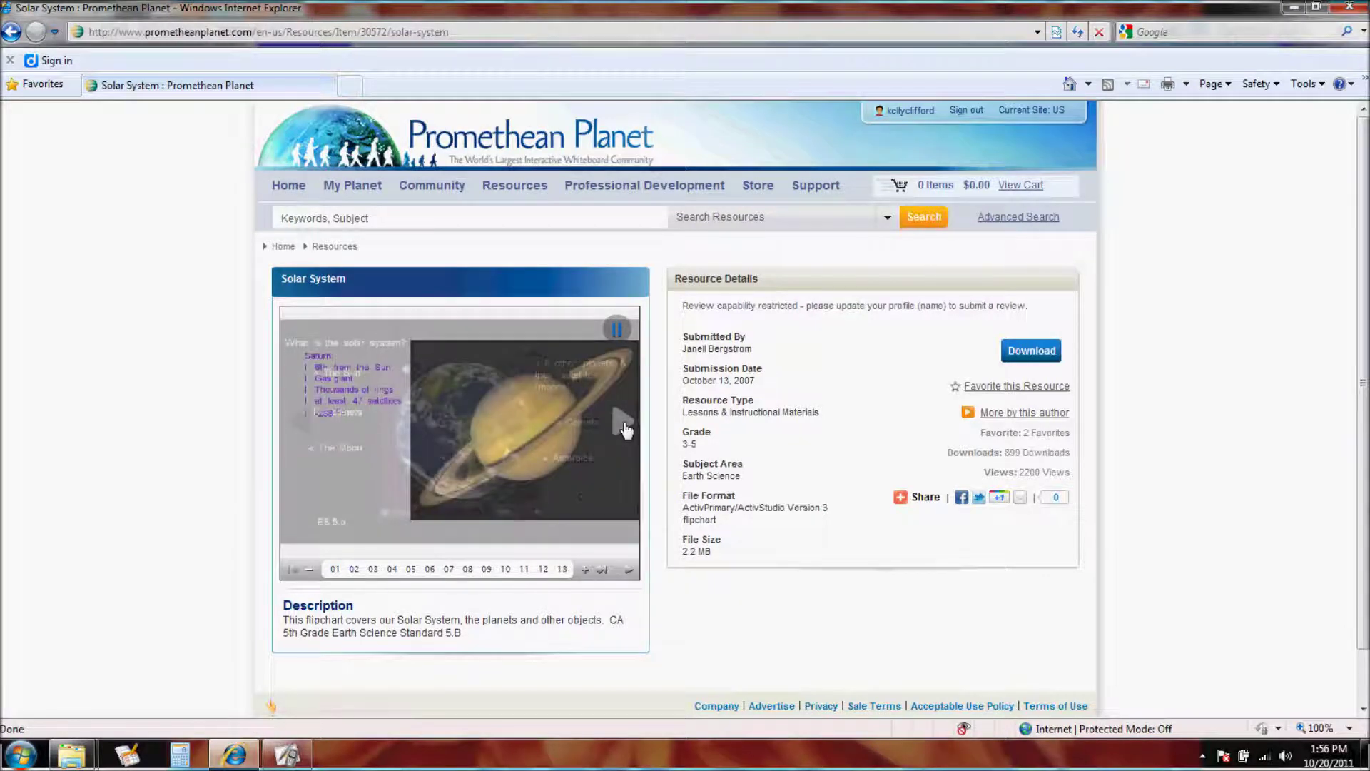
pyautogui.click(624, 424)
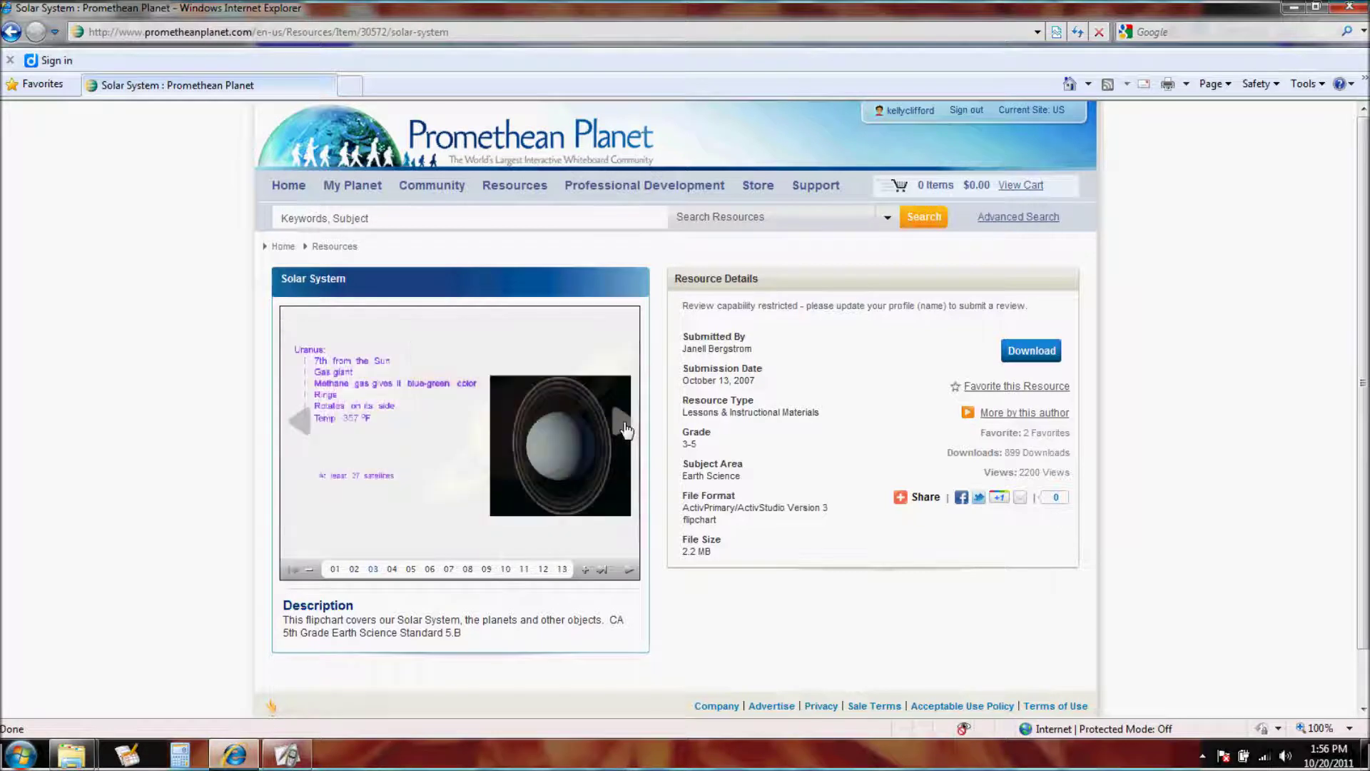
pyautogui.click(623, 424)
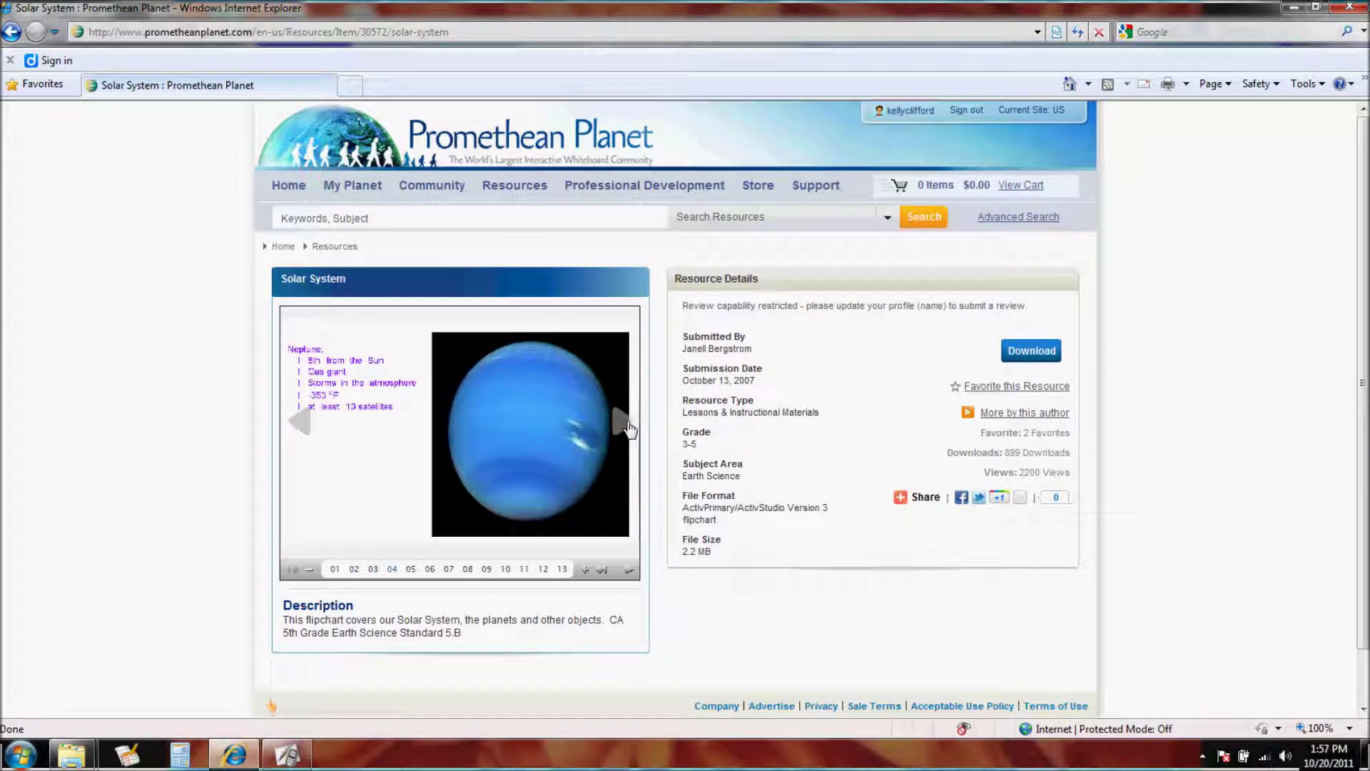
pyautogui.click(1039, 357)
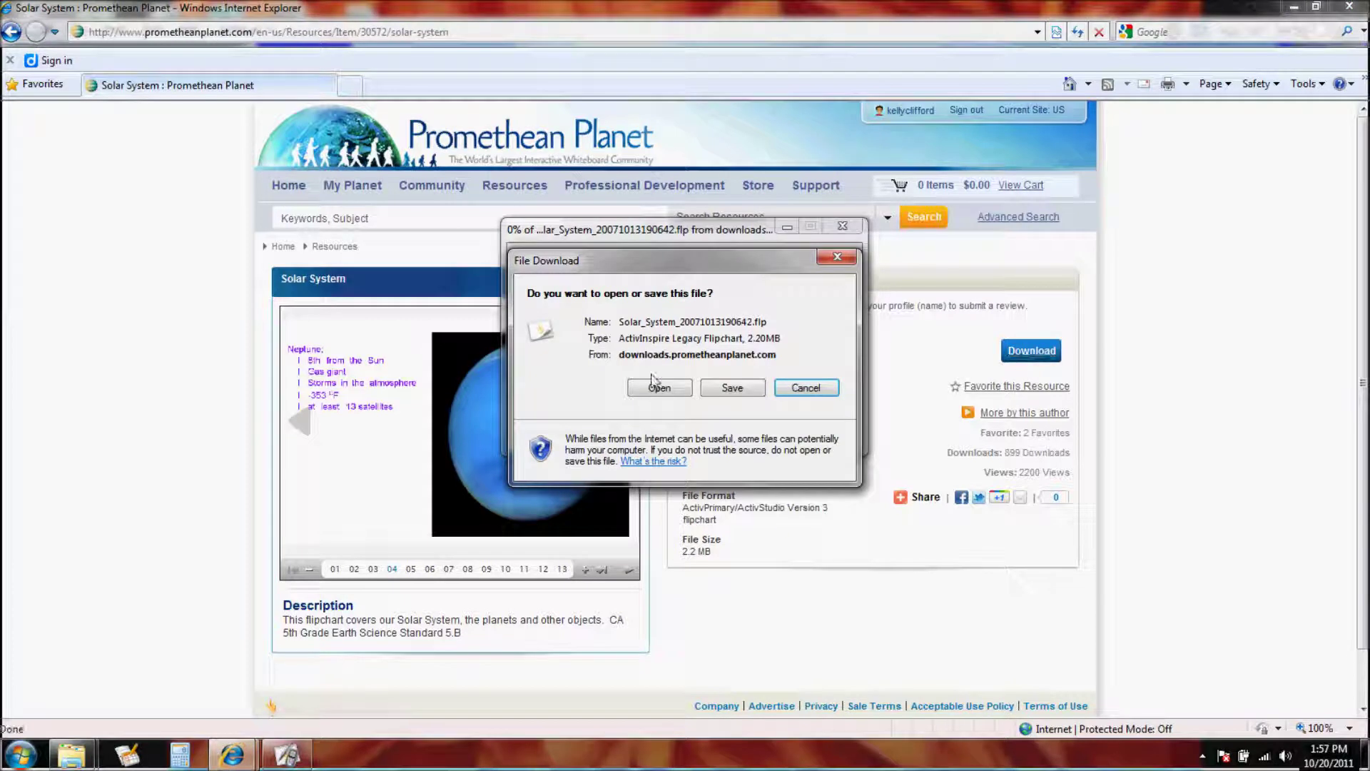
# - Save Solar_System_20071013190642.flp to the Desktop under its default name
pyautogui.click(732, 387)
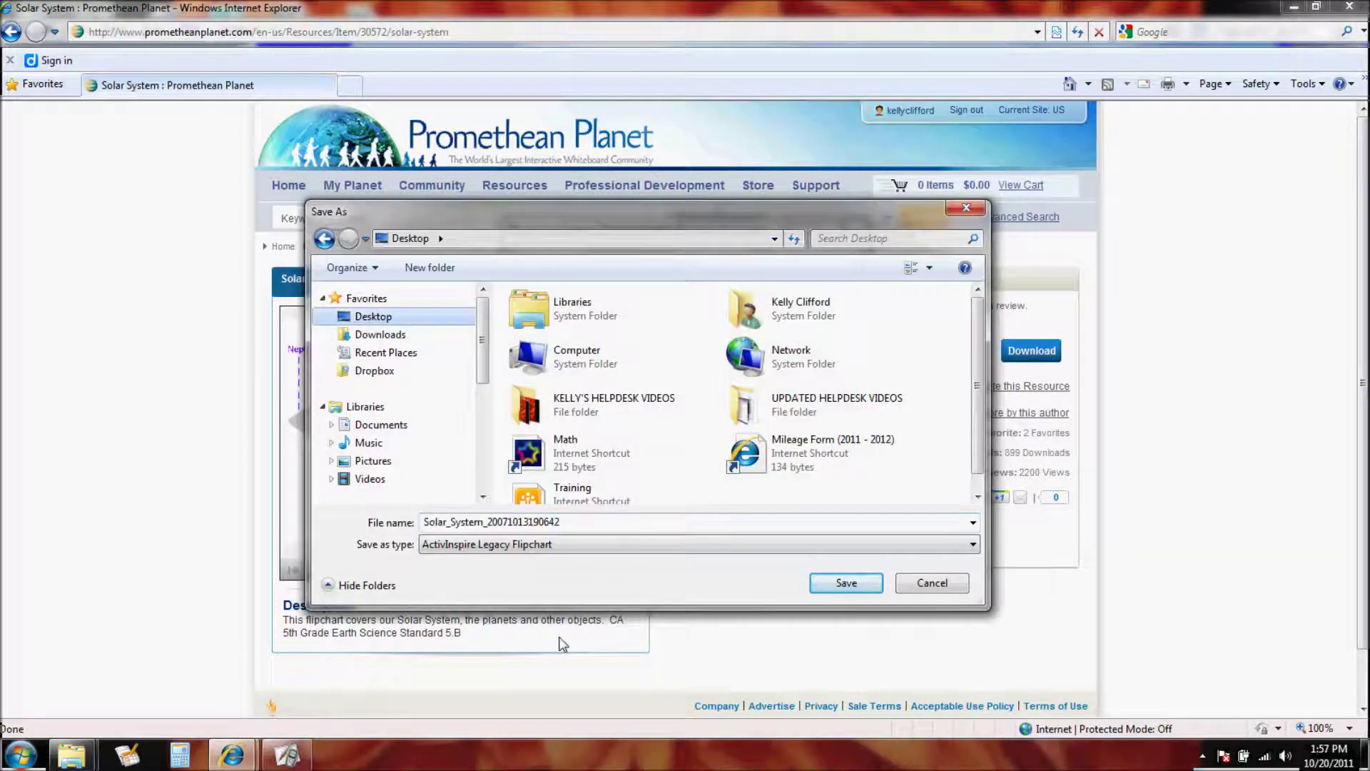
pyautogui.press('Tab')
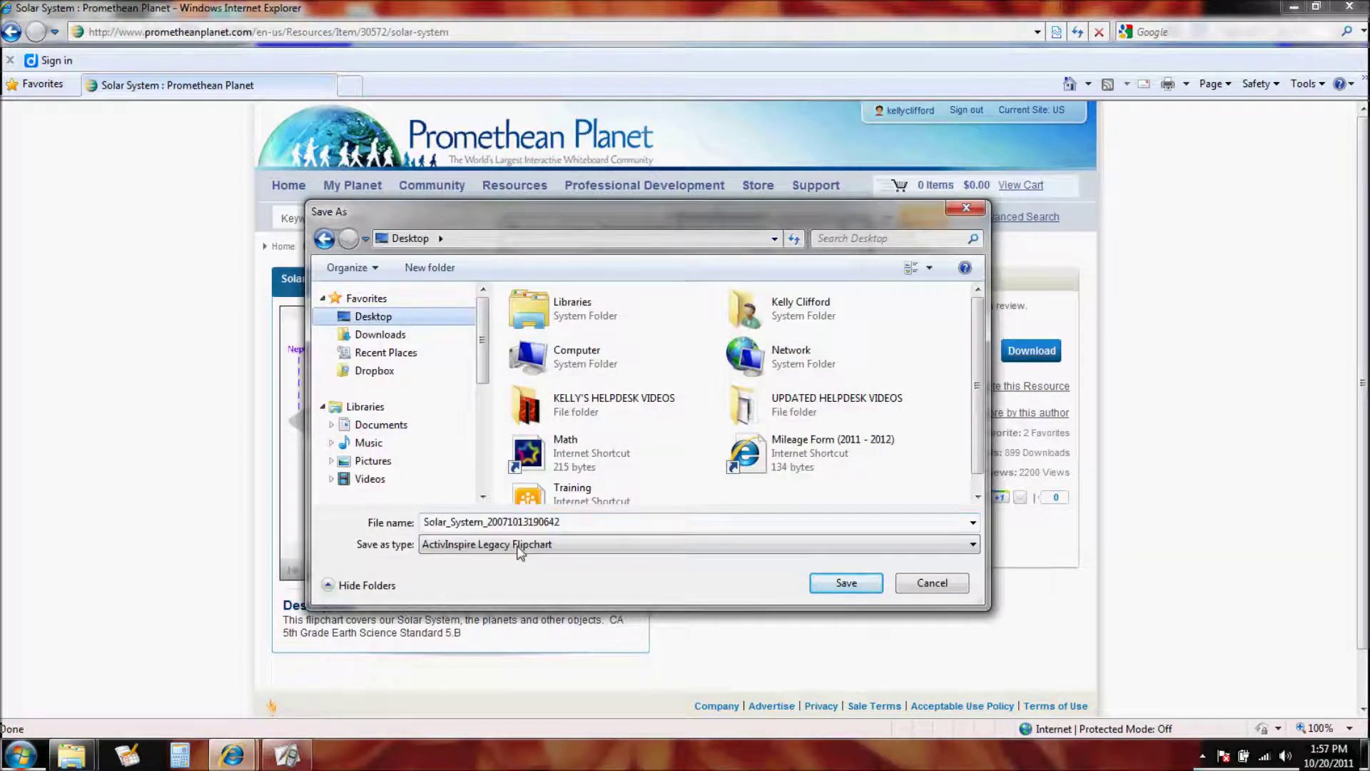
pyautogui.click(843, 585)
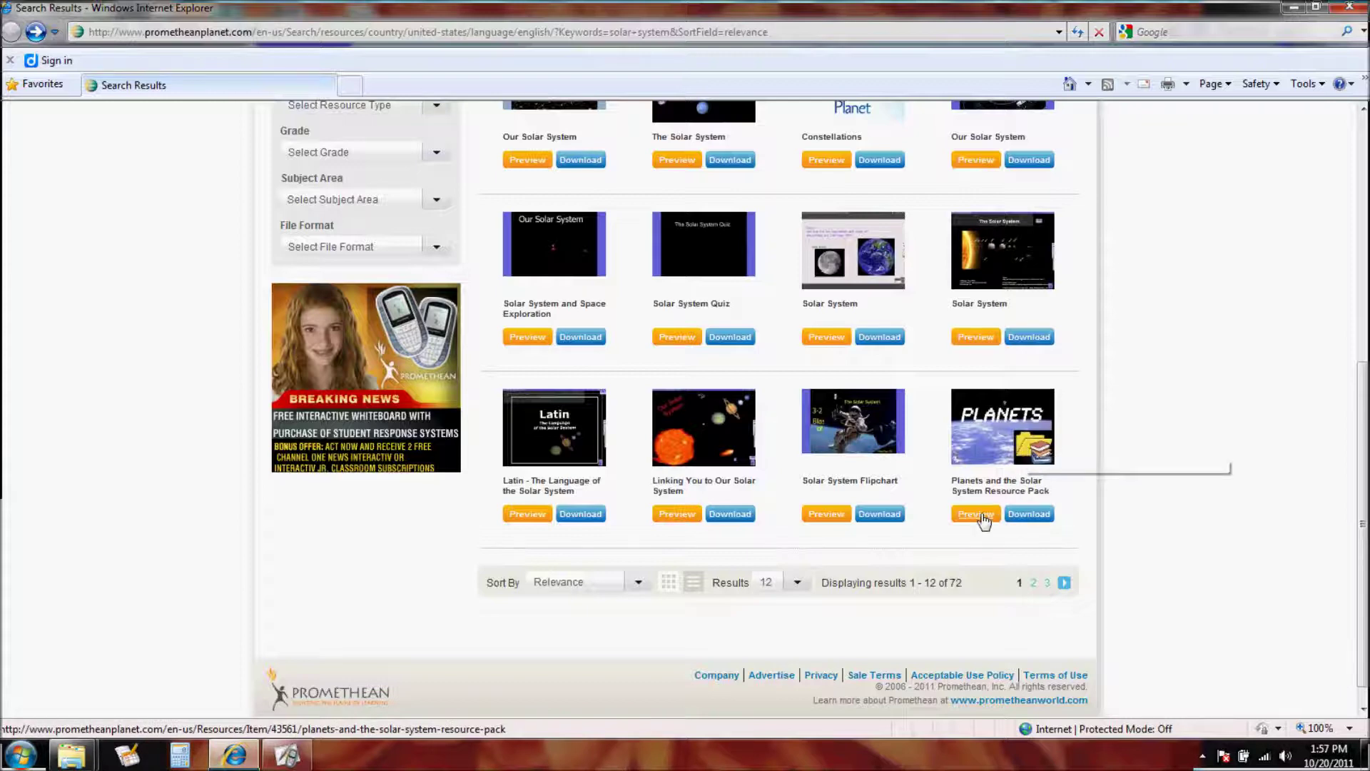
# - Save the Planets_and_Solar_System resource pack to the Desktop, then minimize Internet Explorer
pyautogui.click(1025, 516)
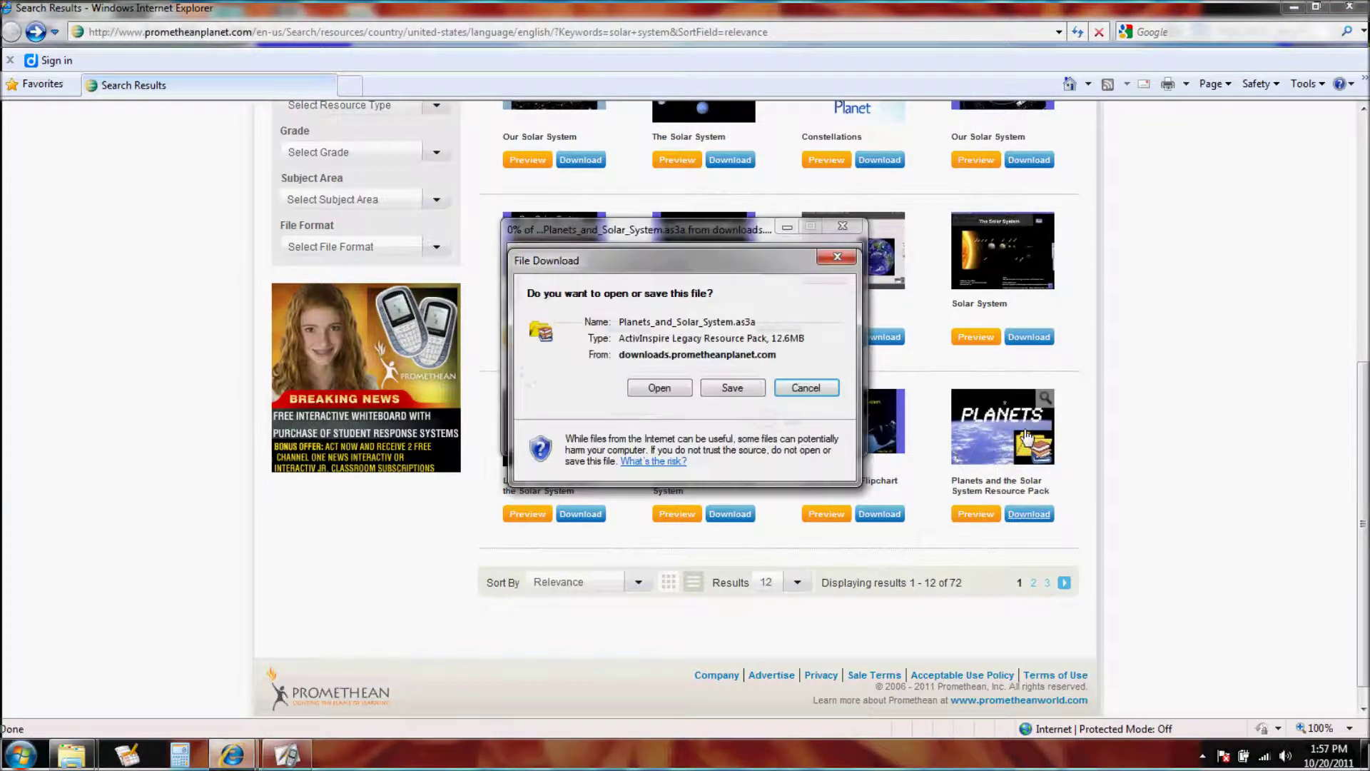
pyautogui.click(733, 387)
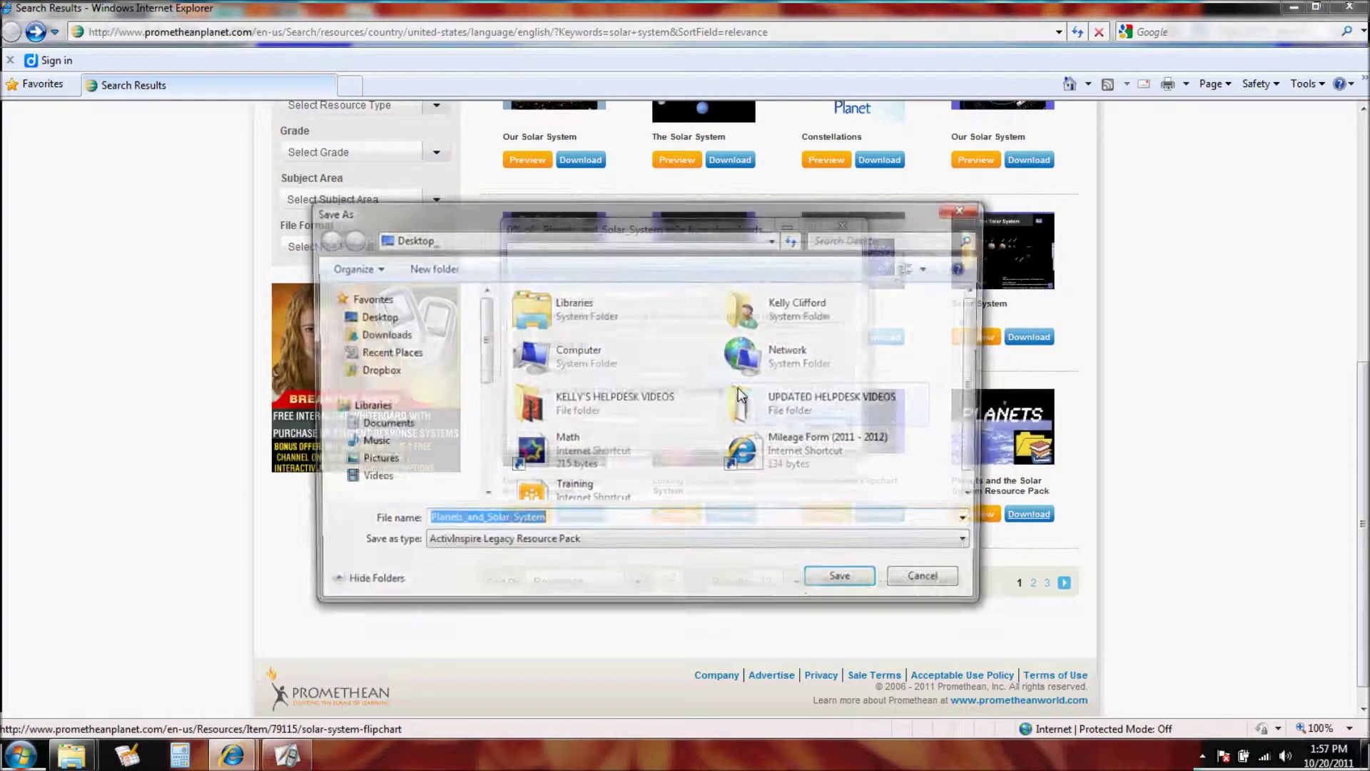
pyautogui.click(372, 316)
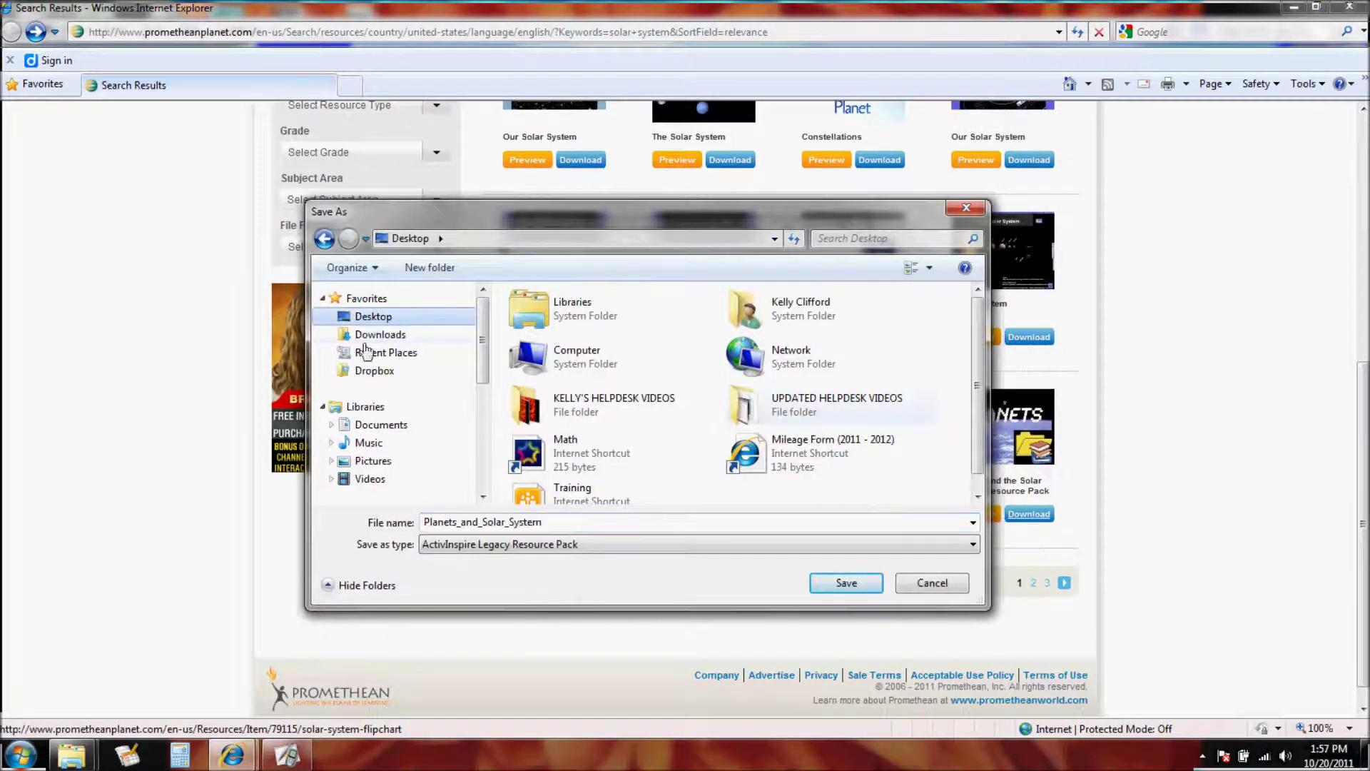
pyautogui.click(846, 583)
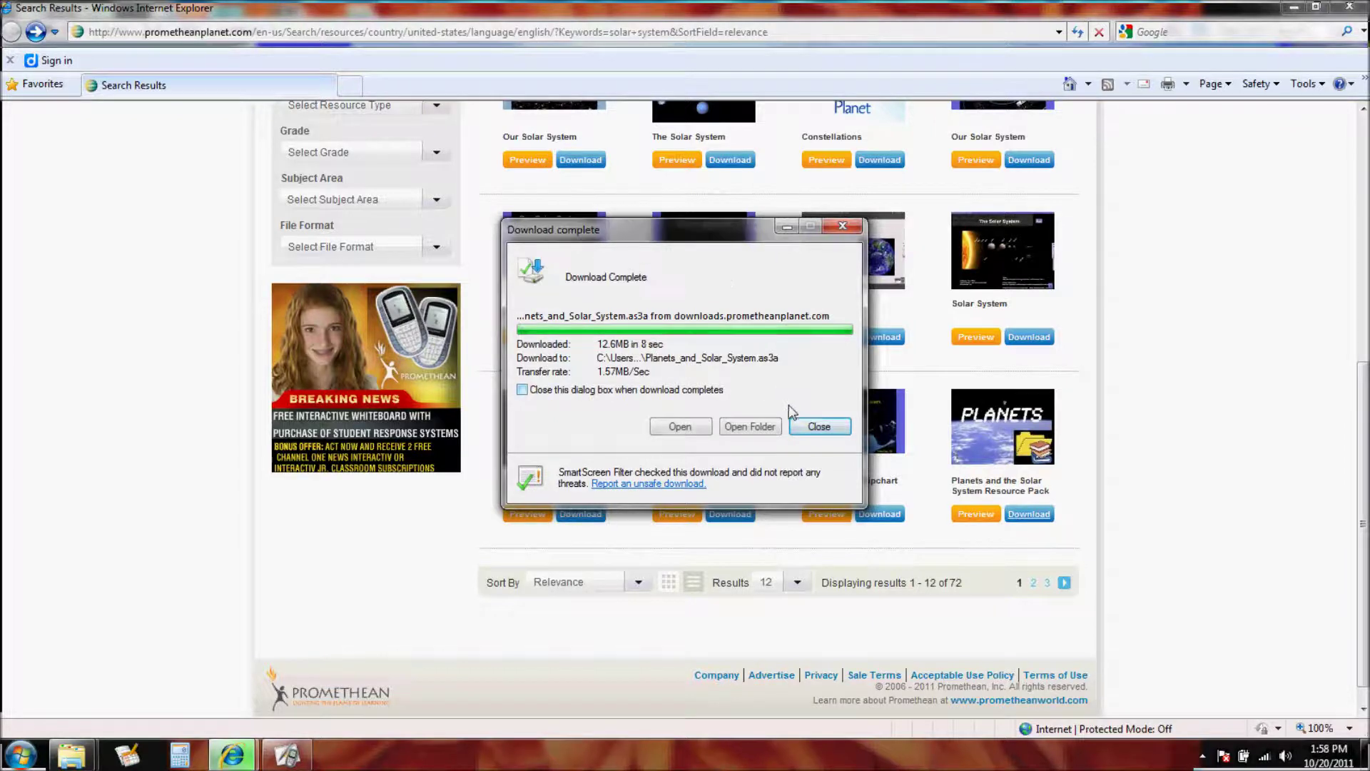
pyautogui.click(819, 426)
pyautogui.click(1294, 8)
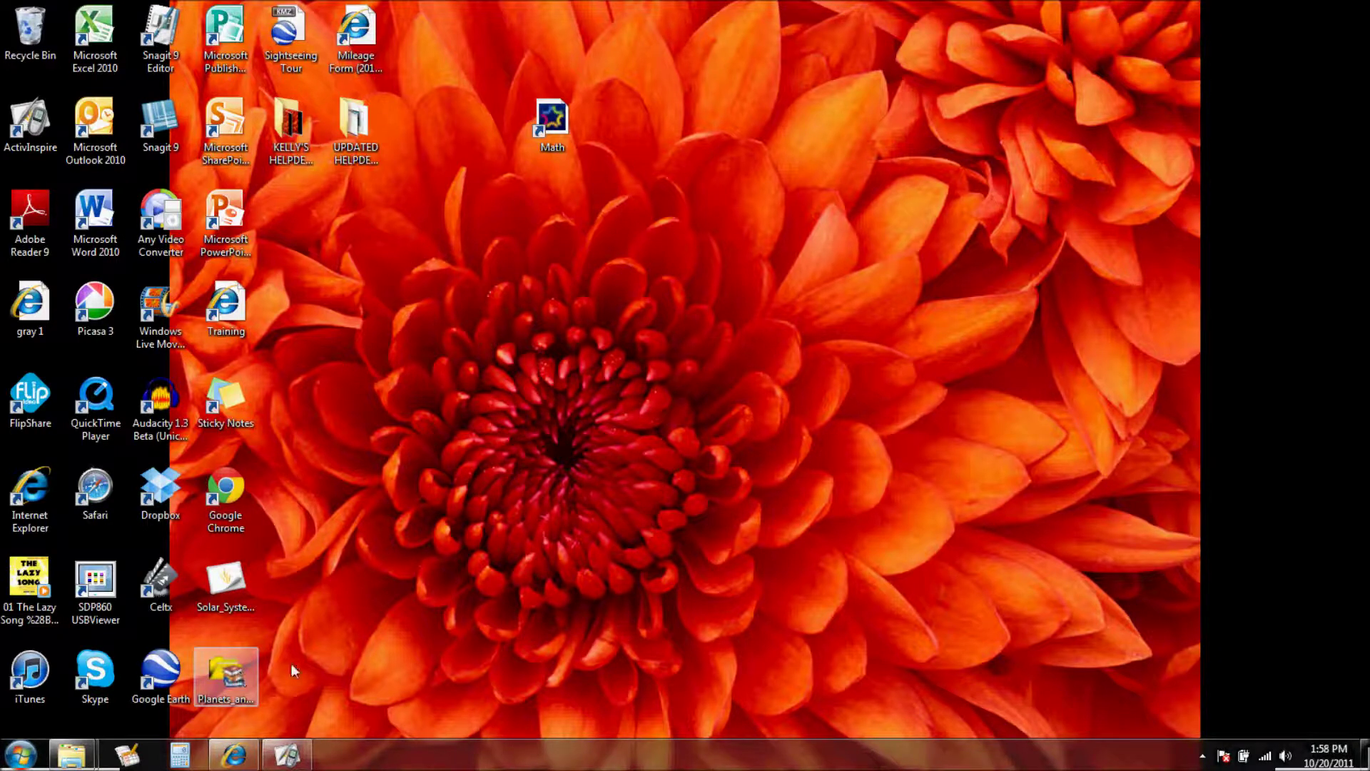
# - Open Planets_and_Solar_System from the desktop and import it into Shared Resources
pyautogui.click(238, 675)
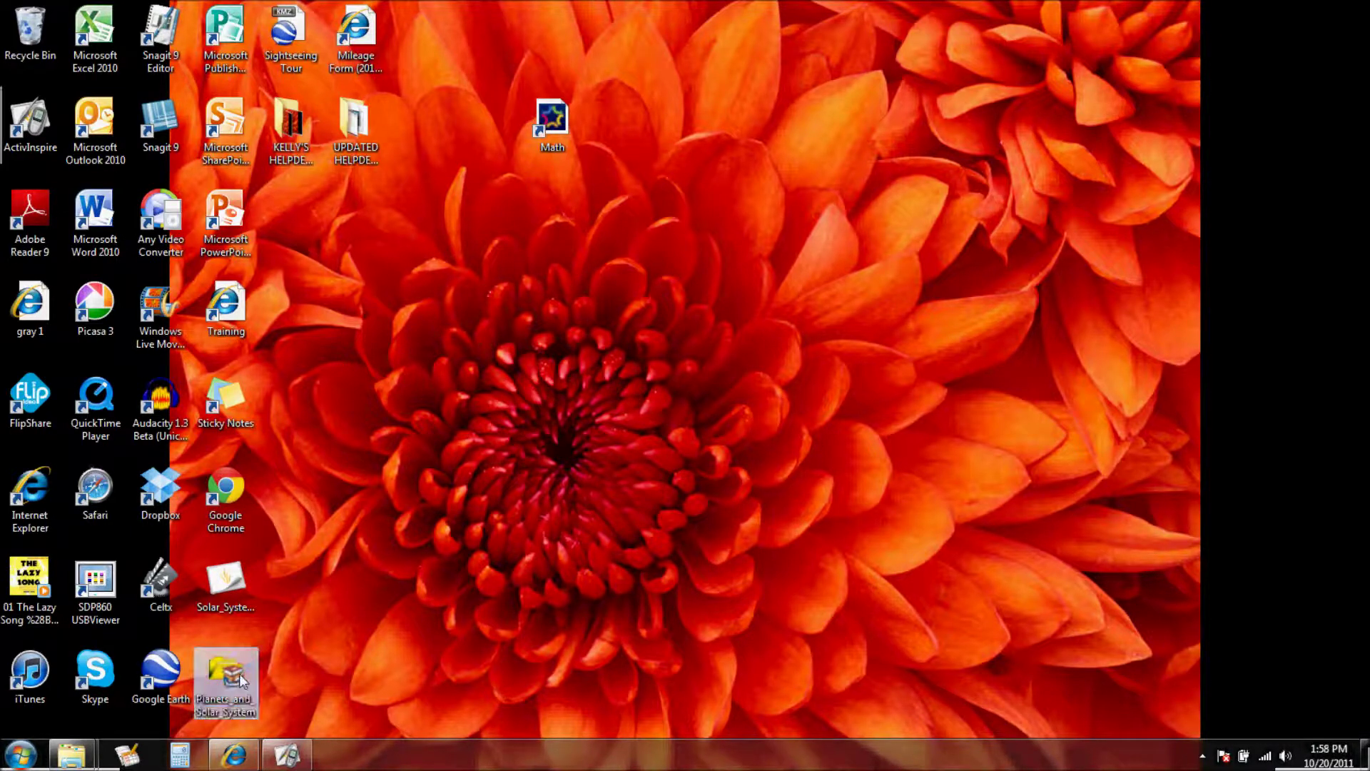
pyautogui.doubleClick(241, 679)
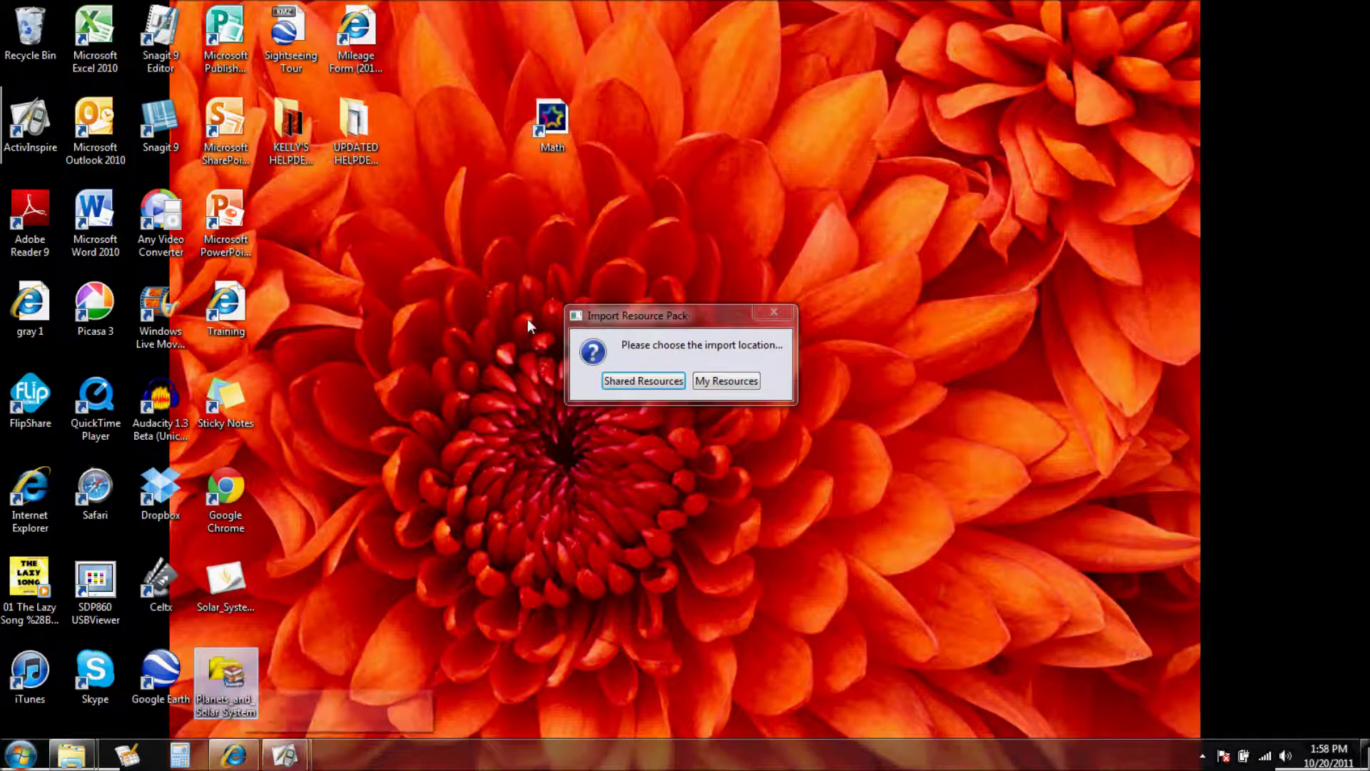
pyautogui.click(640, 381)
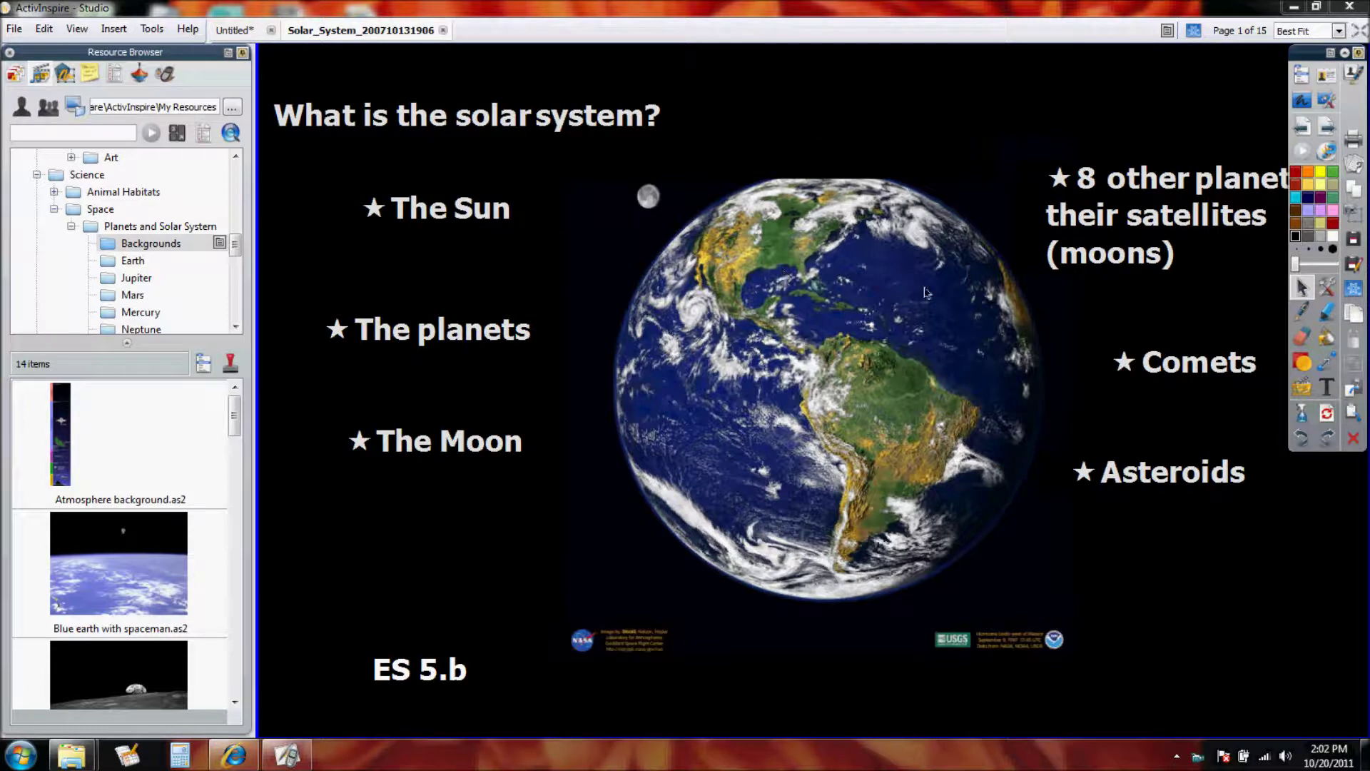
# - Page through the Solar System flipchart to its Earth slide, reveal the hidden text, then return to Untitled
pyautogui.click(1327, 127)
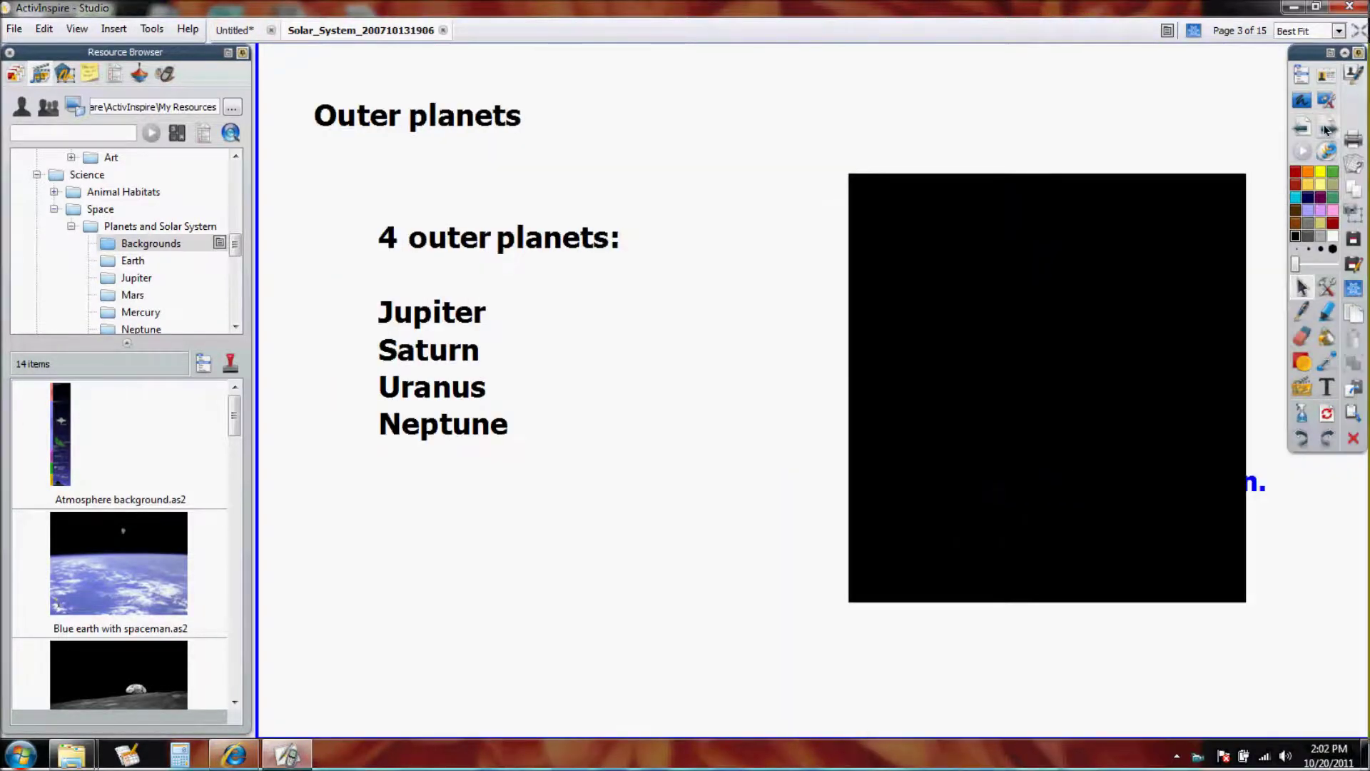
pyautogui.moveTo(1013, 304); pyautogui.dragTo(1067, 301)
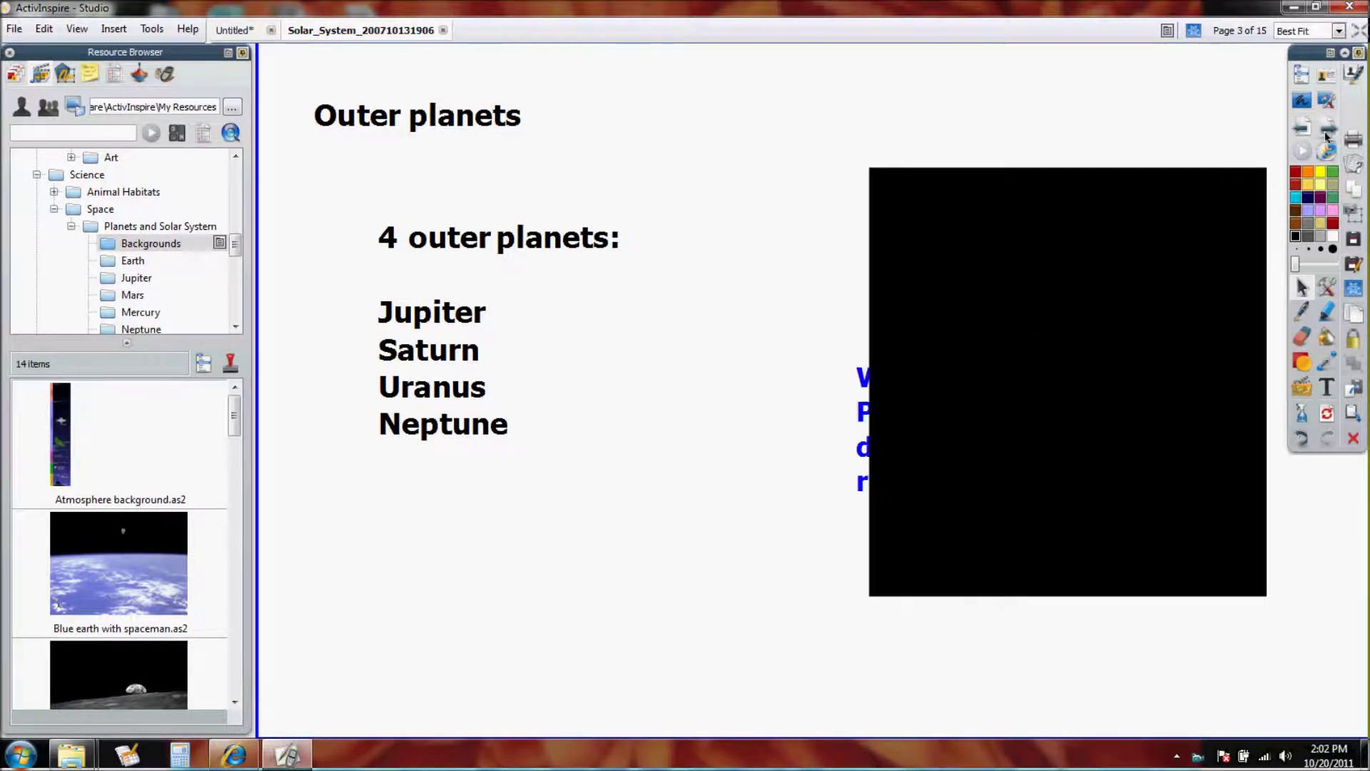
pyautogui.click(1328, 128)
pyautogui.click(1328, 128)
pyautogui.click(1328, 129)
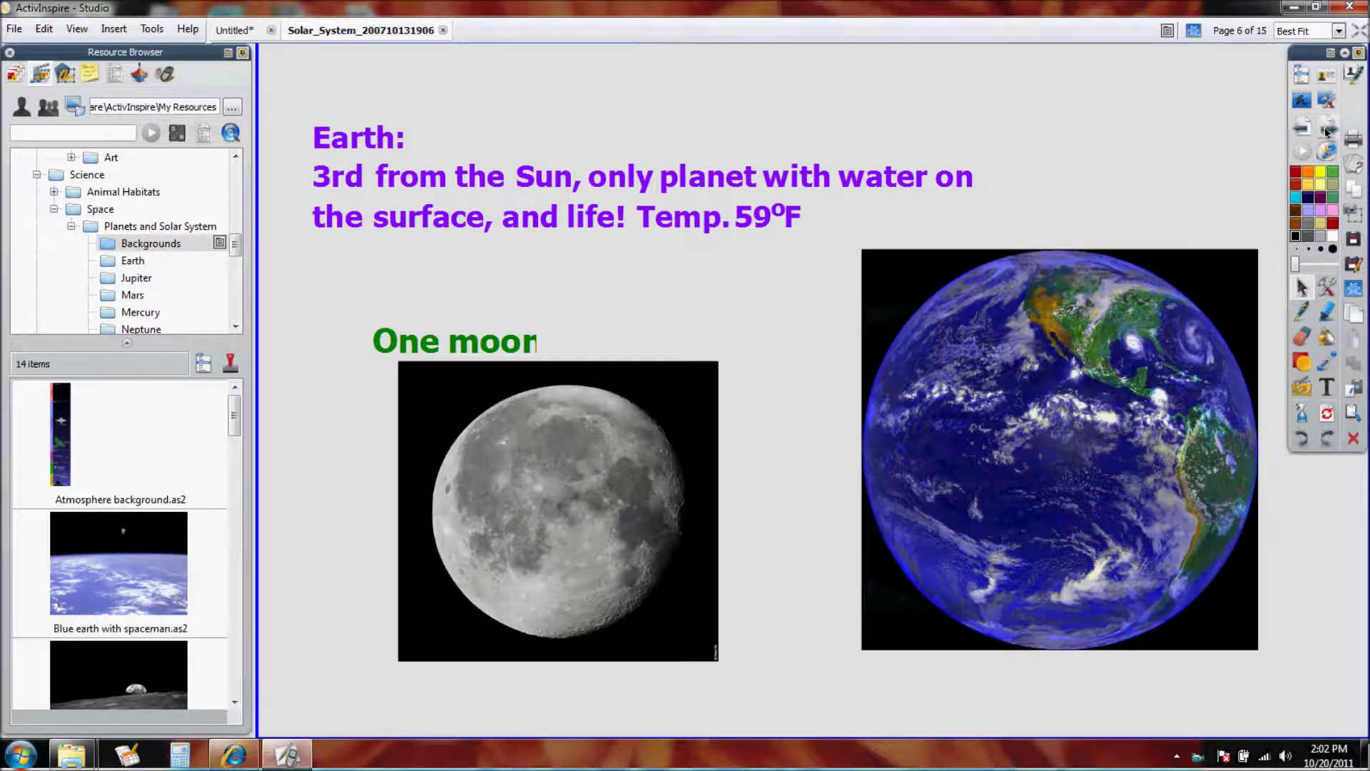
pyautogui.click(234, 30)
# - Page forward past the last page of the Untitled flipchart to create page 4
pyautogui.click(1328, 129)
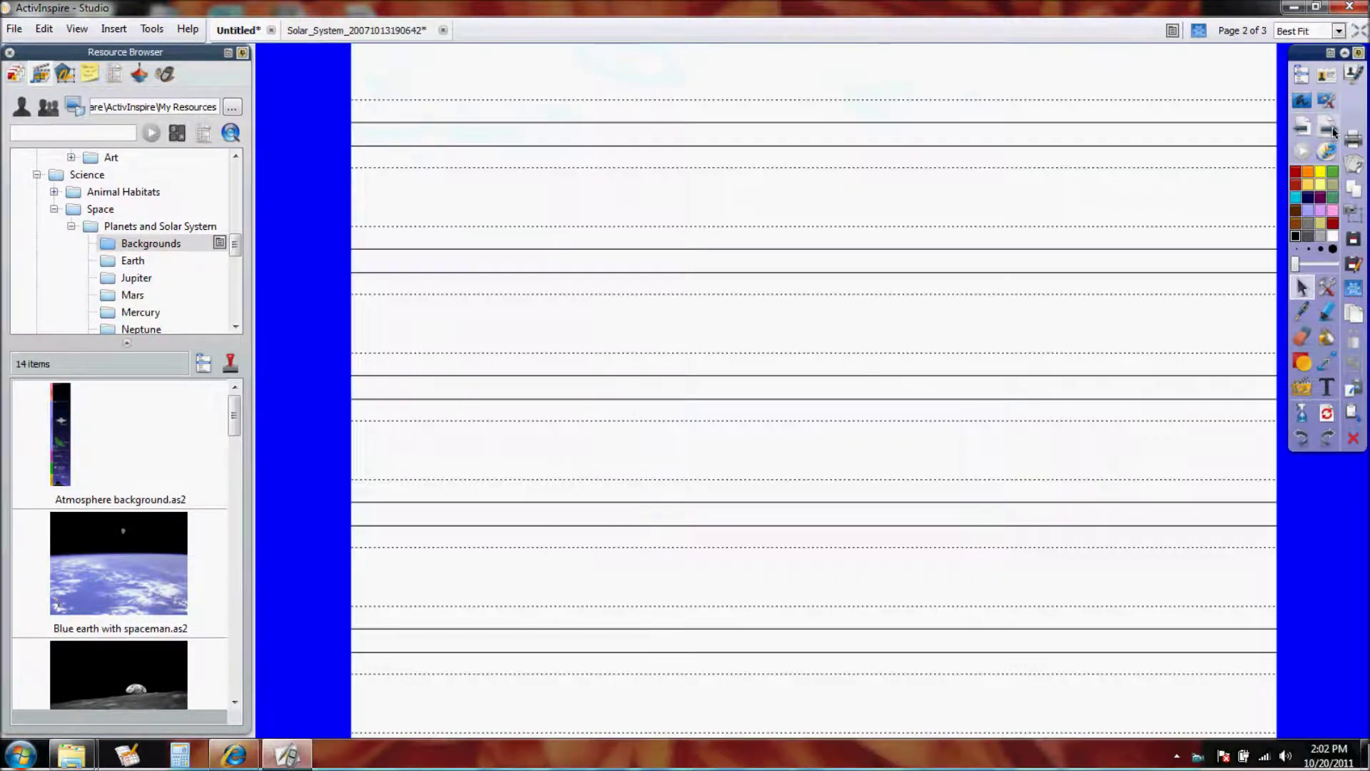
pyautogui.click(1327, 129)
pyautogui.click(1328, 129)
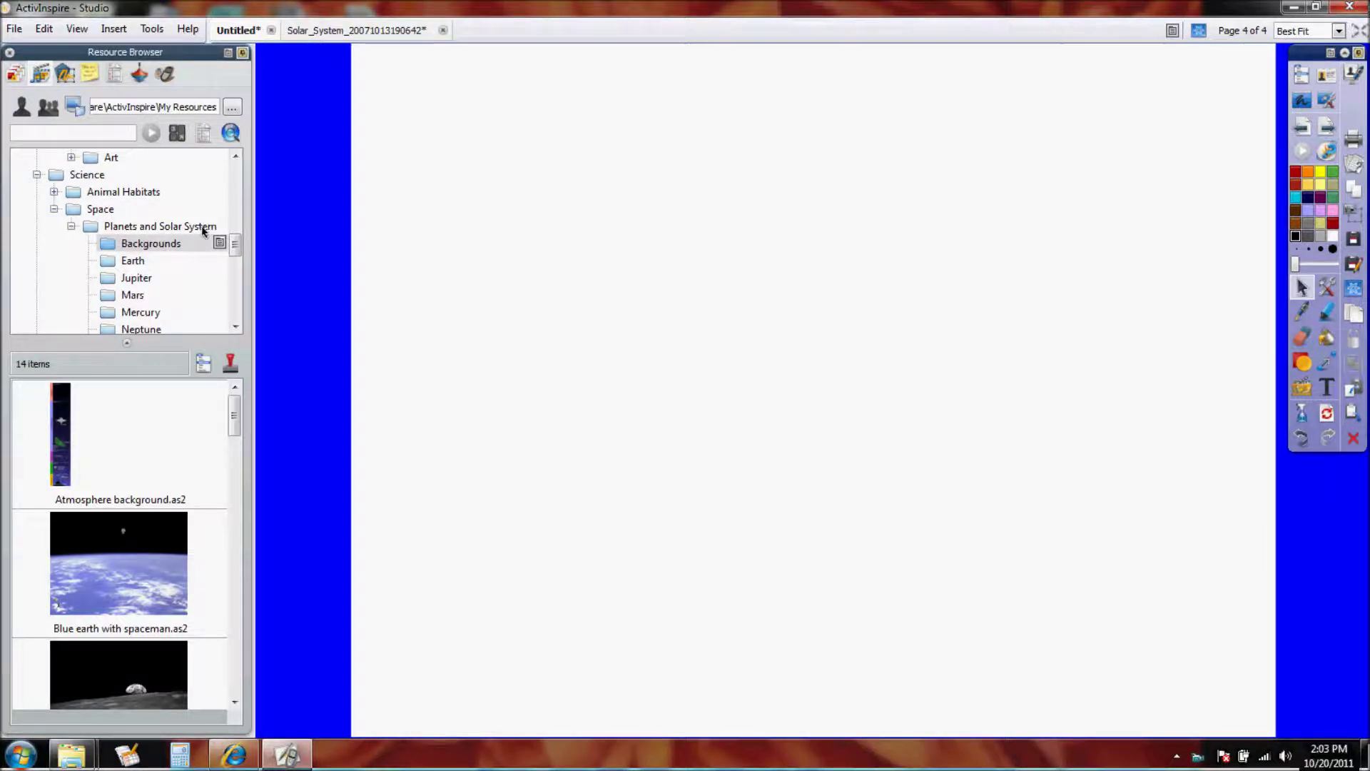
# - Drag Earth on black background from Planets and Solar System > Backgrounds onto the page
pyautogui.click(71, 226)
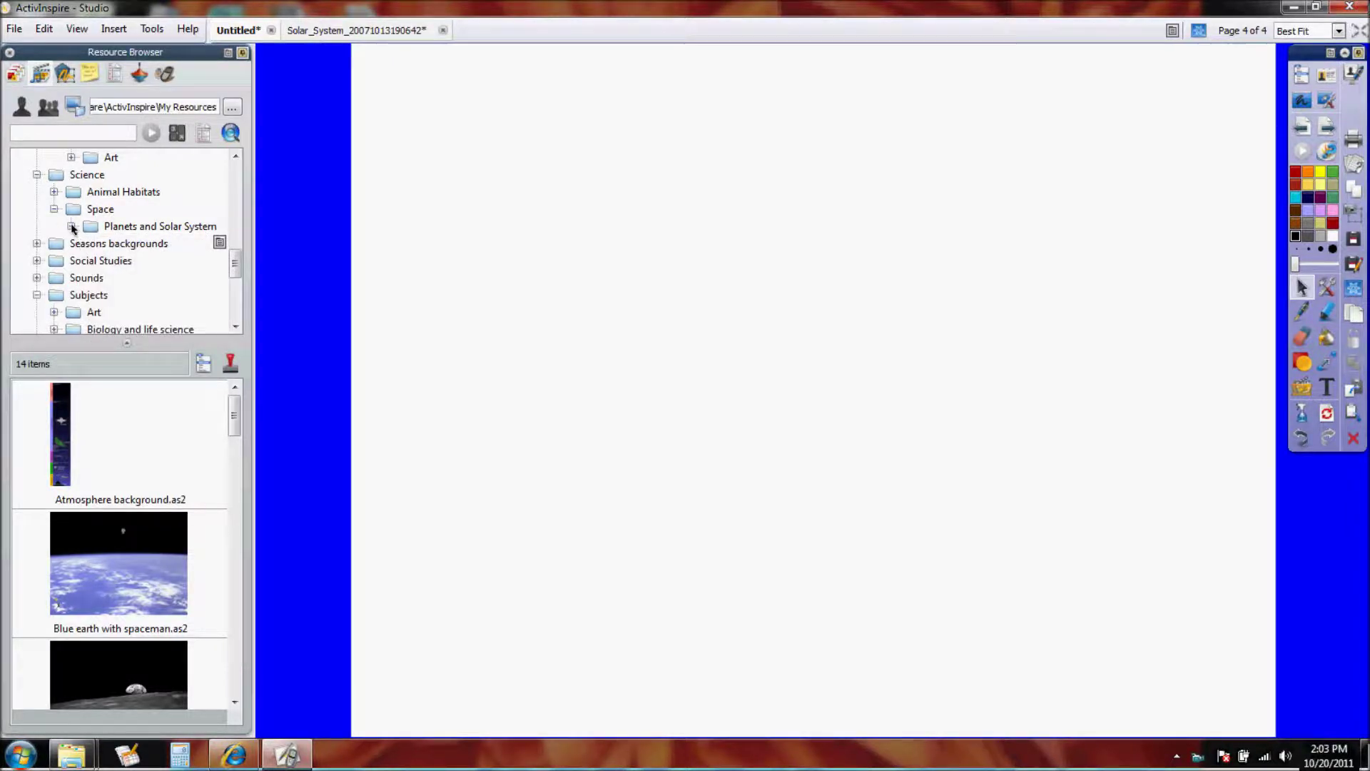
pyautogui.click(71, 226)
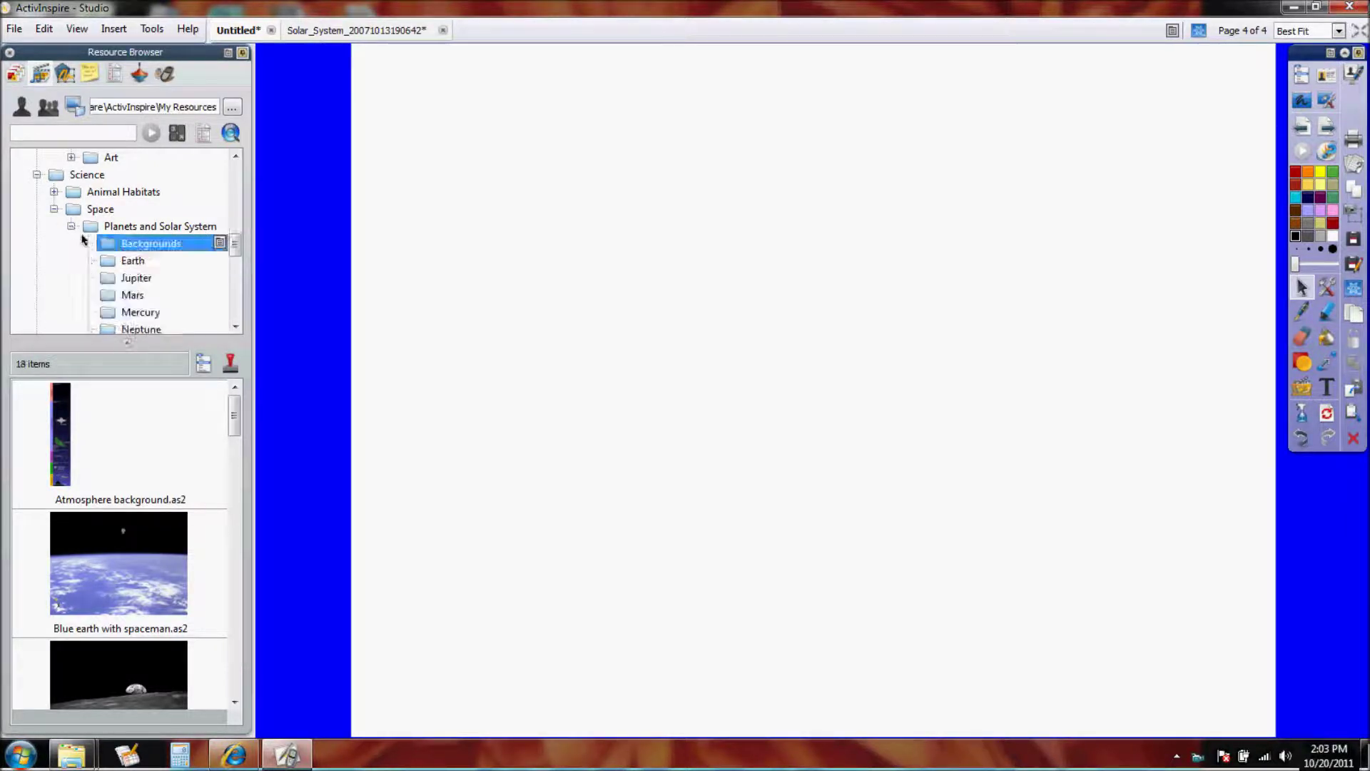
pyautogui.click(236, 327)
pyautogui.doubleClick(238, 328)
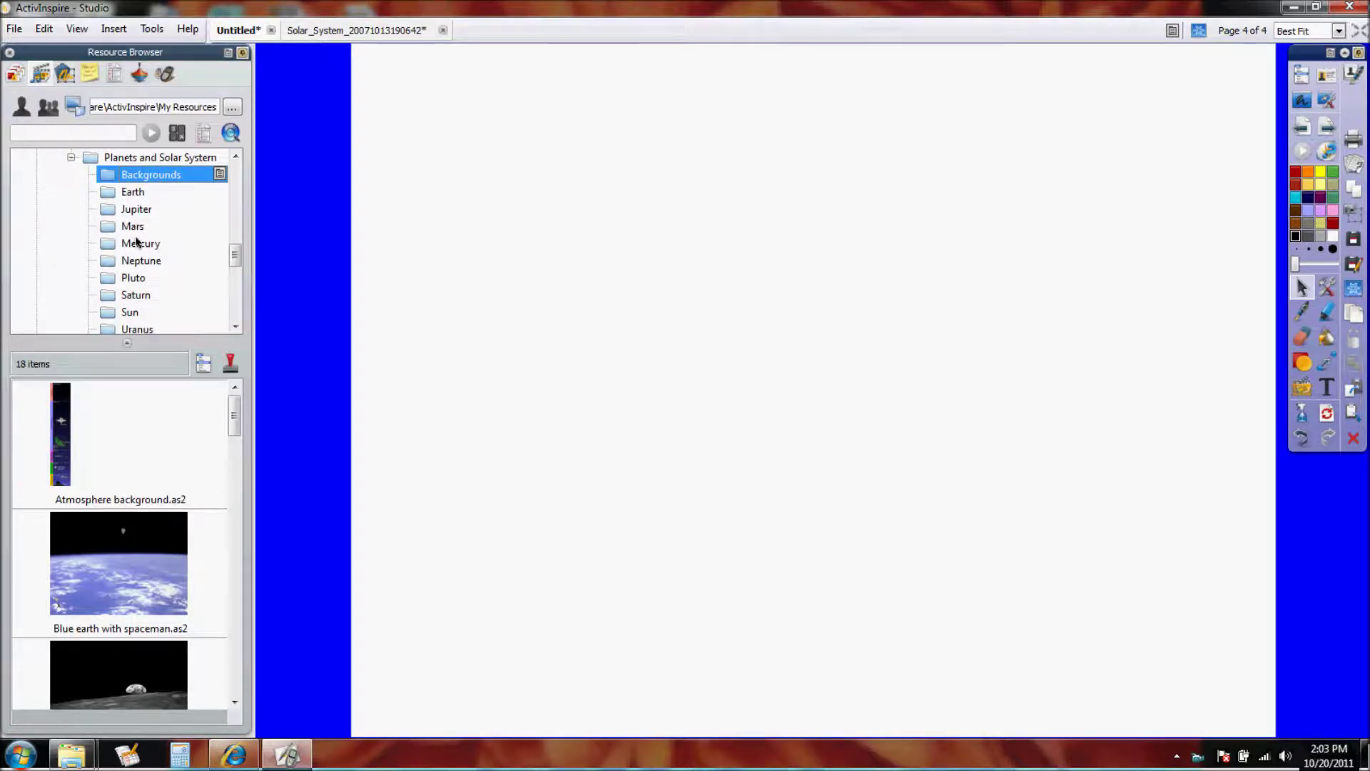
pyautogui.click(133, 192)
pyautogui.click(147, 175)
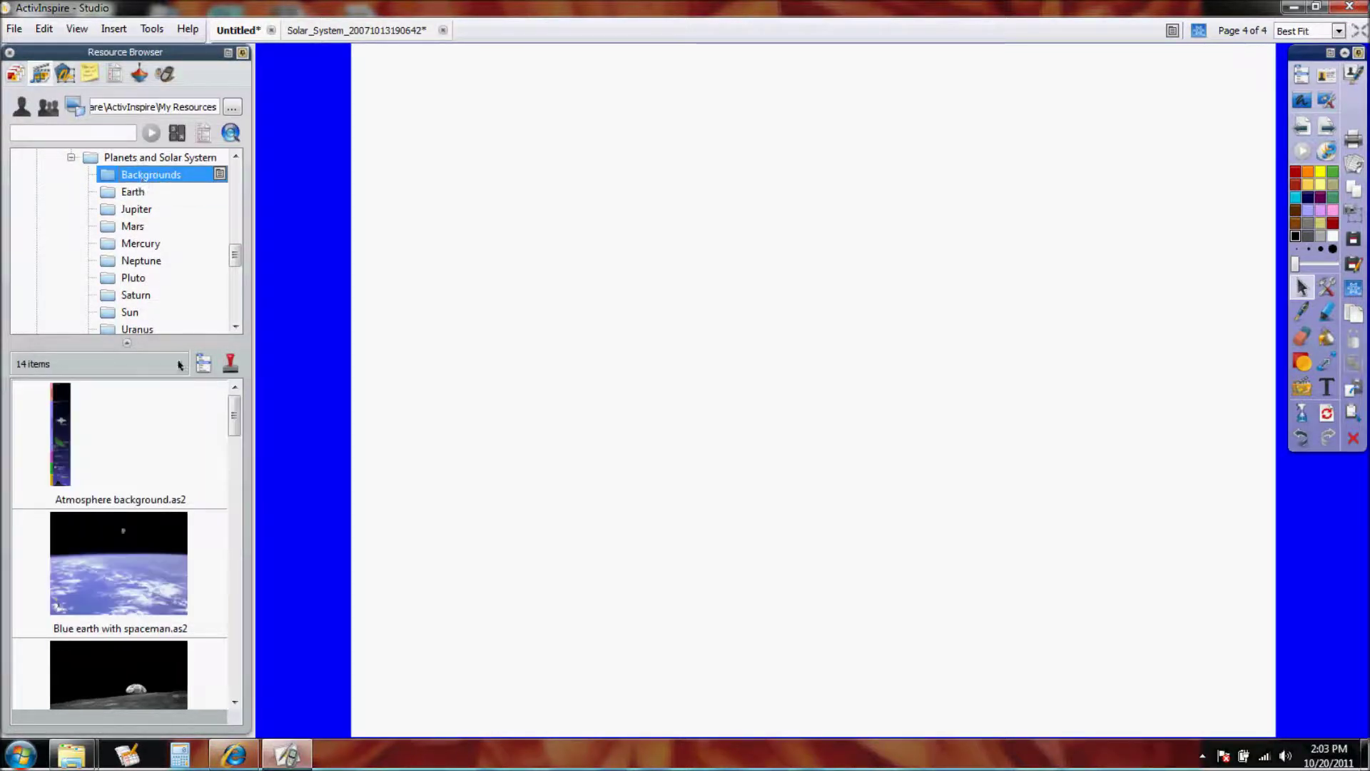
pyautogui.moveTo(234, 415); pyautogui.dragTo(240, 461)
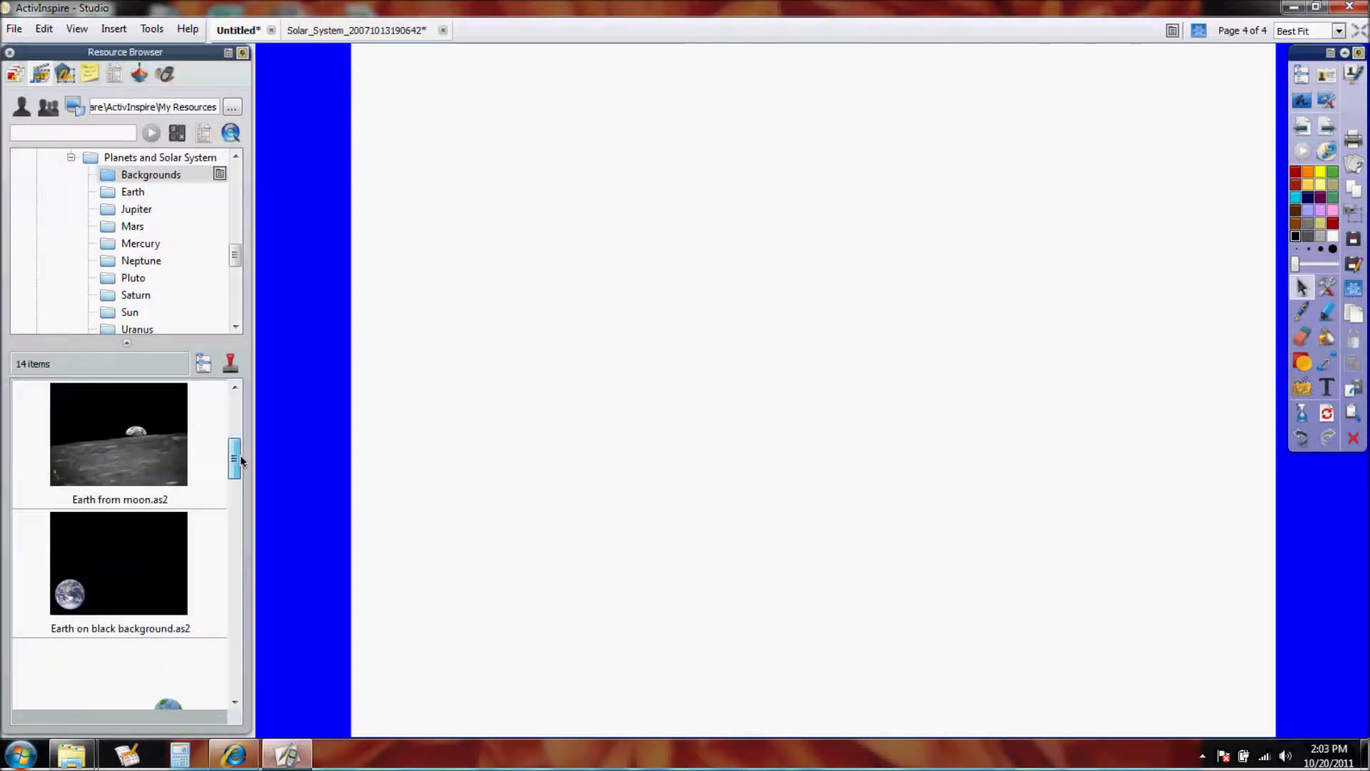
pyautogui.scroll(-1, 141, 544)
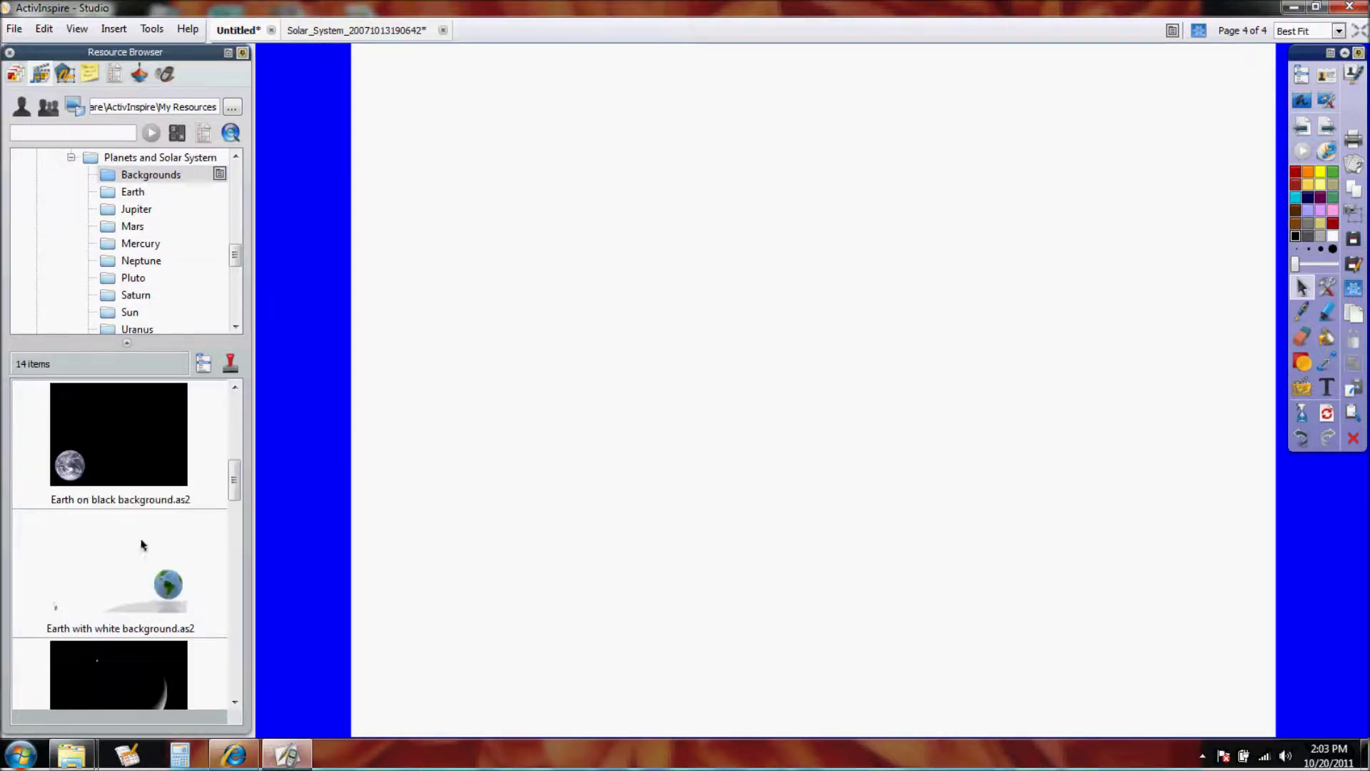
pyautogui.click(128, 447)
pyautogui.moveTo(129, 447); pyautogui.dragTo(606, 477)
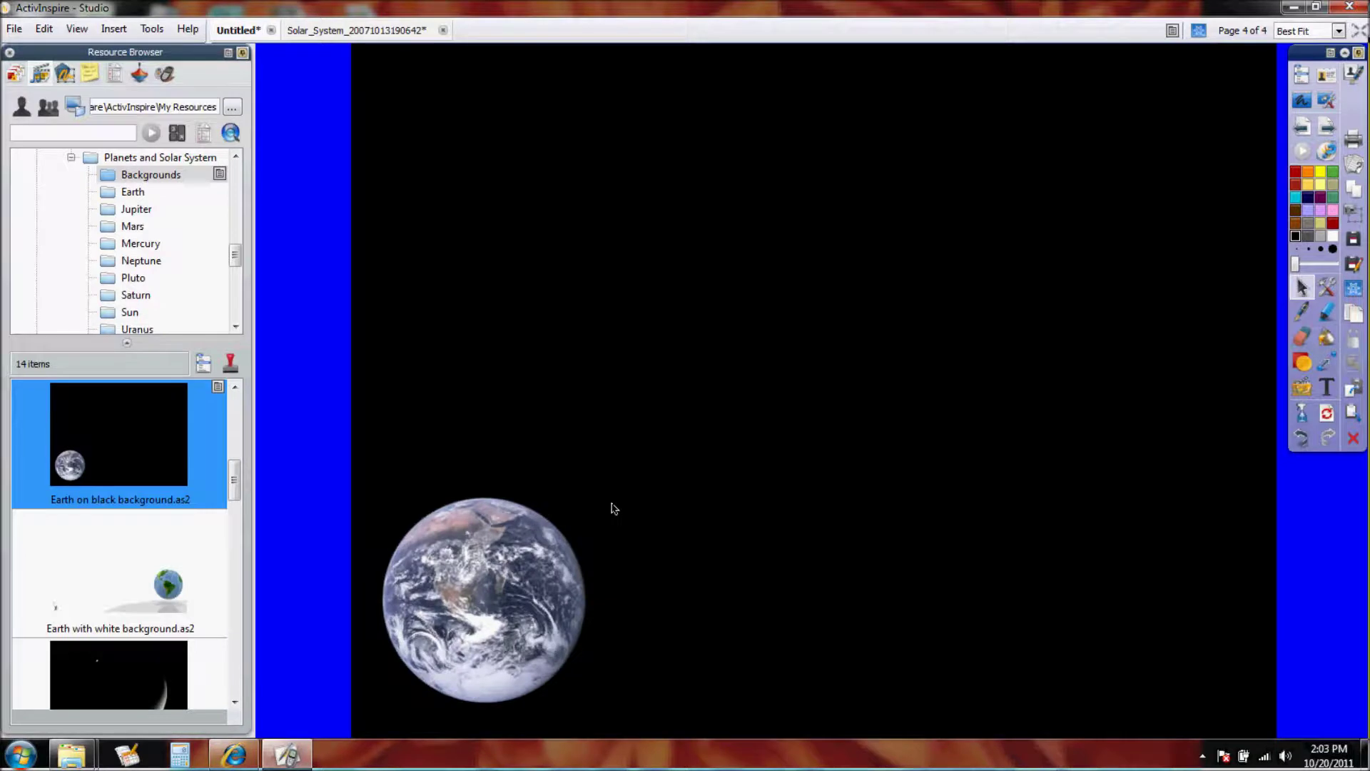
# - Drag the Earth from Apollo 17 image from the Earth folder onto the page
pyautogui.click(134, 200)
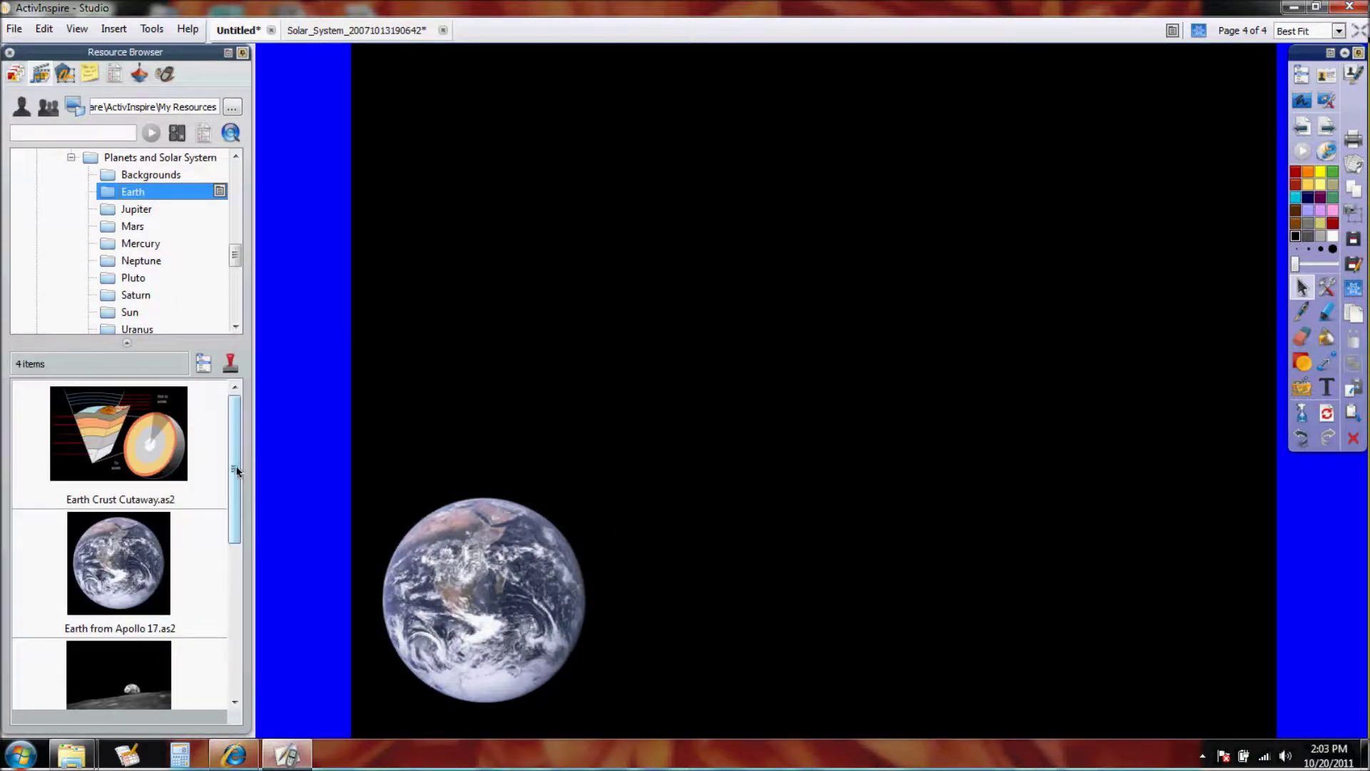
pyautogui.click(230, 554)
pyautogui.scroll(-1, 229, 597)
pyautogui.scroll(1, 202, 496)
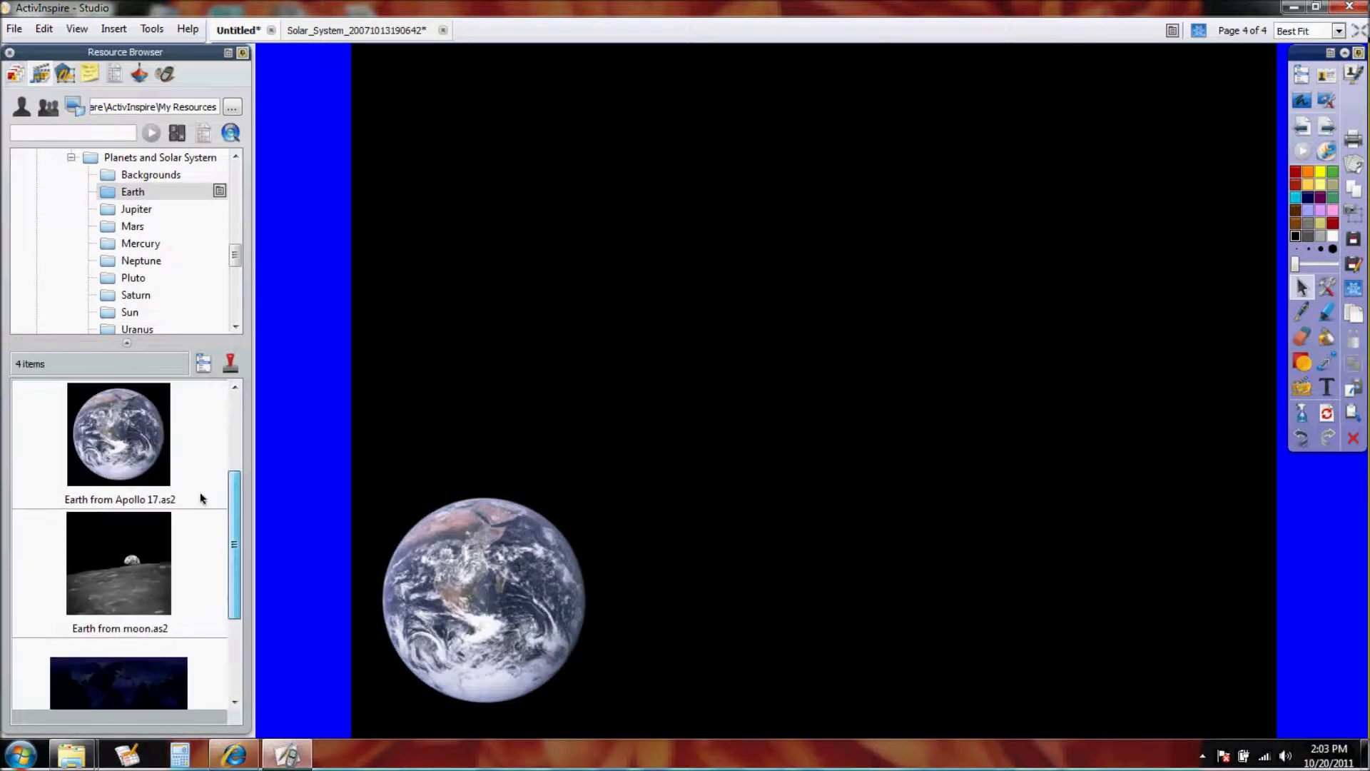
pyautogui.moveTo(202, 495); pyautogui.dragTo(399, 471)
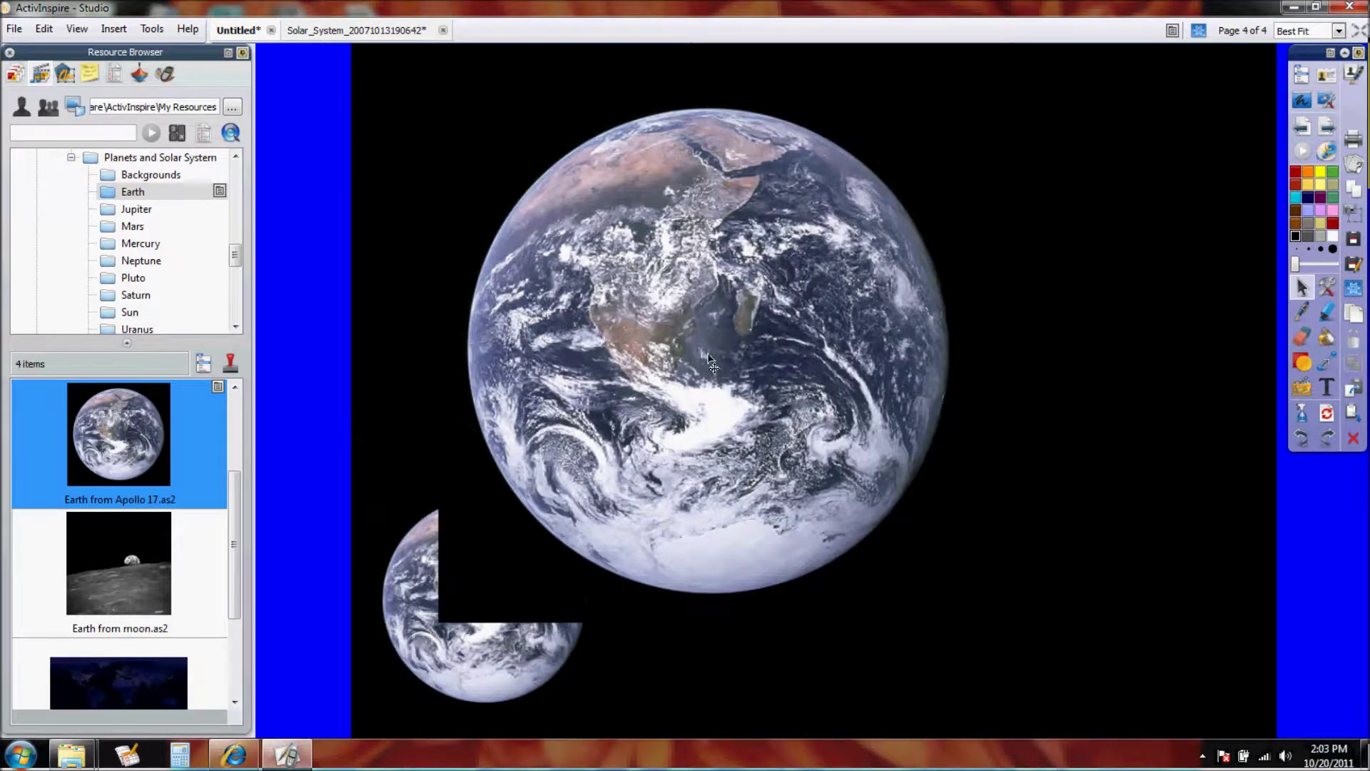
# - Place Jupiter cross section on the page and Mars surface rock at the top right
pyautogui.click(143, 210)
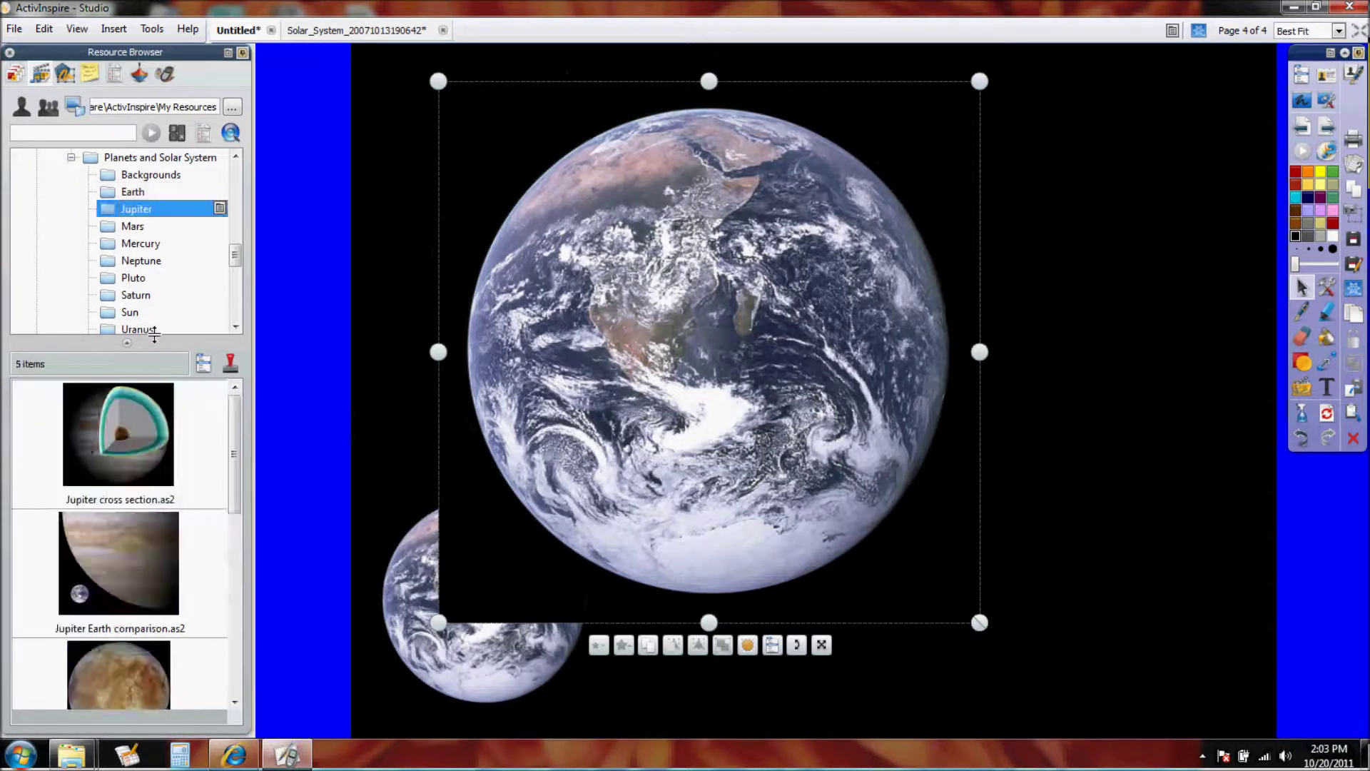
pyautogui.moveTo(132, 441); pyautogui.dragTo(796, 347)
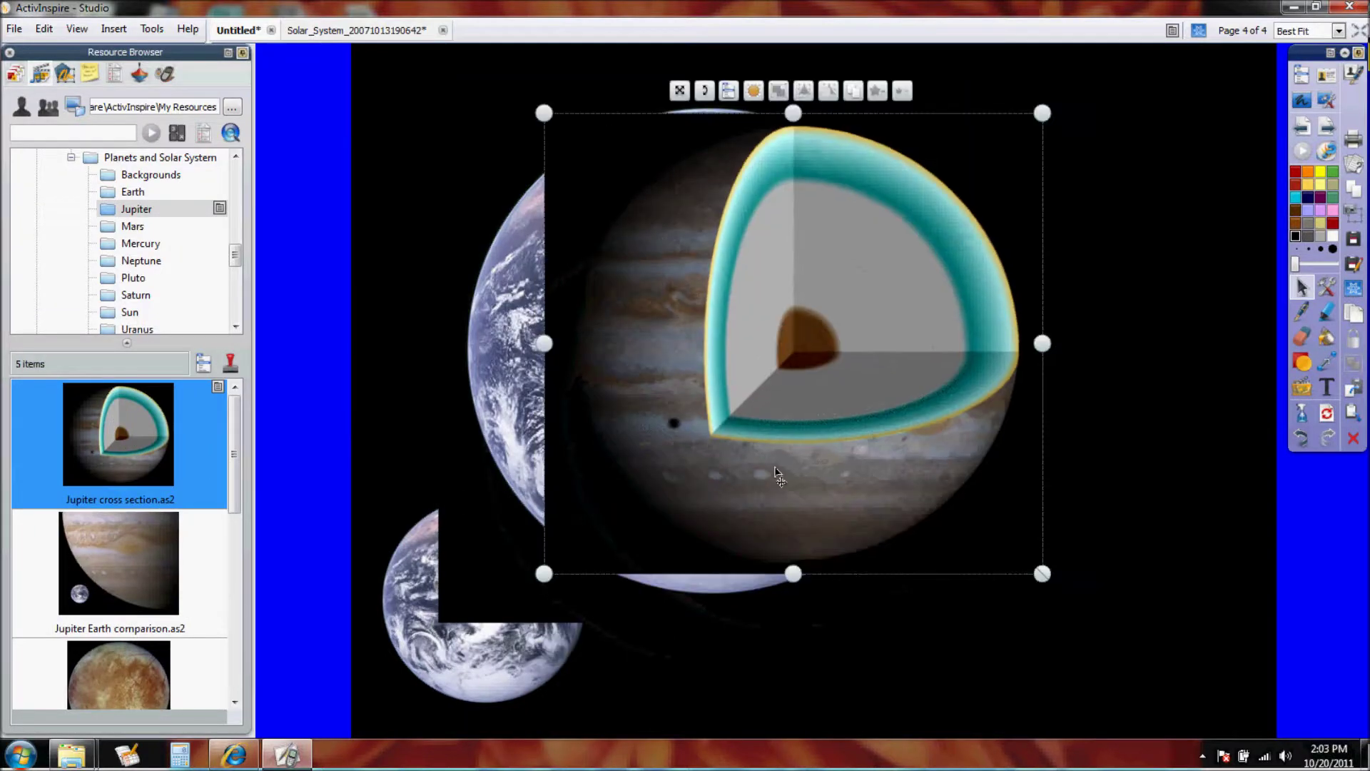
pyautogui.click(136, 227)
pyautogui.moveTo(240, 446); pyautogui.dragTo(246, 596)
pyautogui.moveTo(104, 457); pyautogui.dragTo(980, 232)
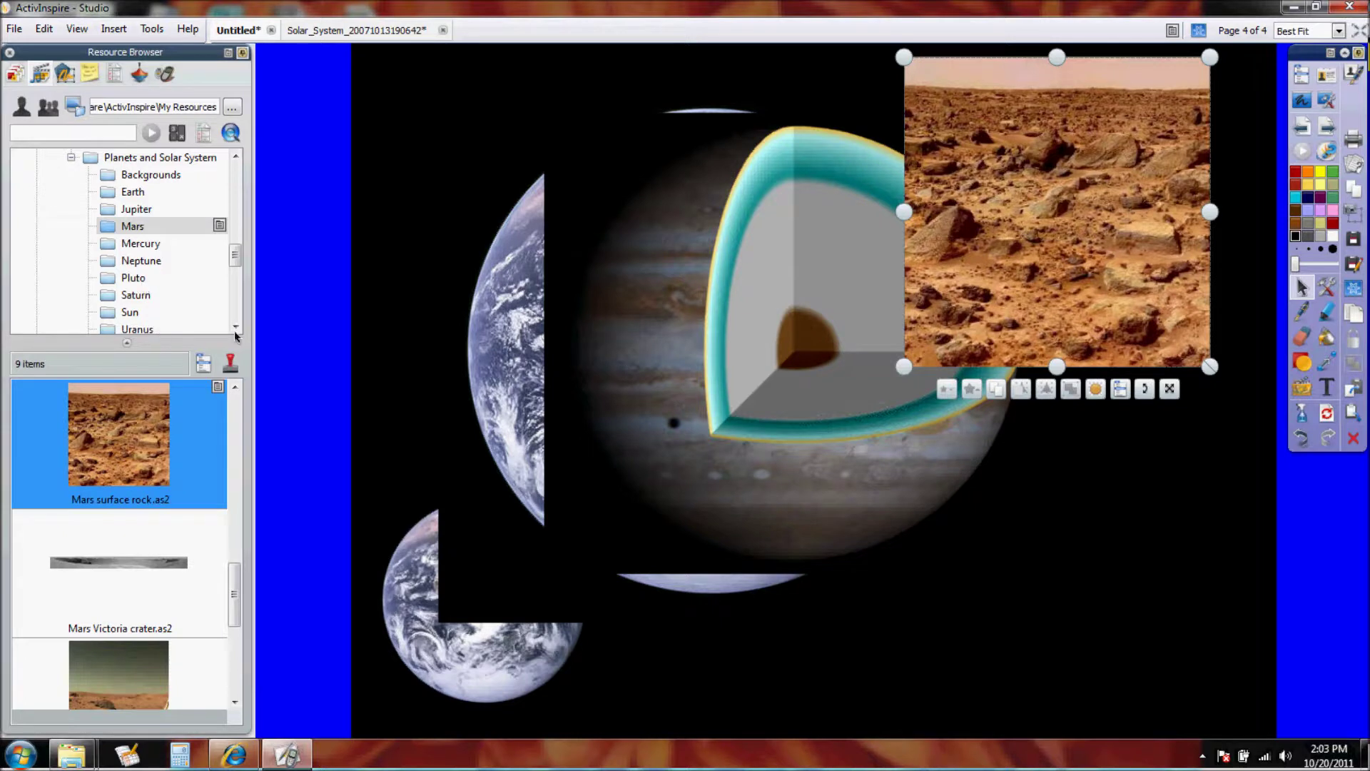
# - Browse the Venus and Uranus resource folders
pyautogui.scroll(-1, 172, 325)
pyautogui.click(147, 297)
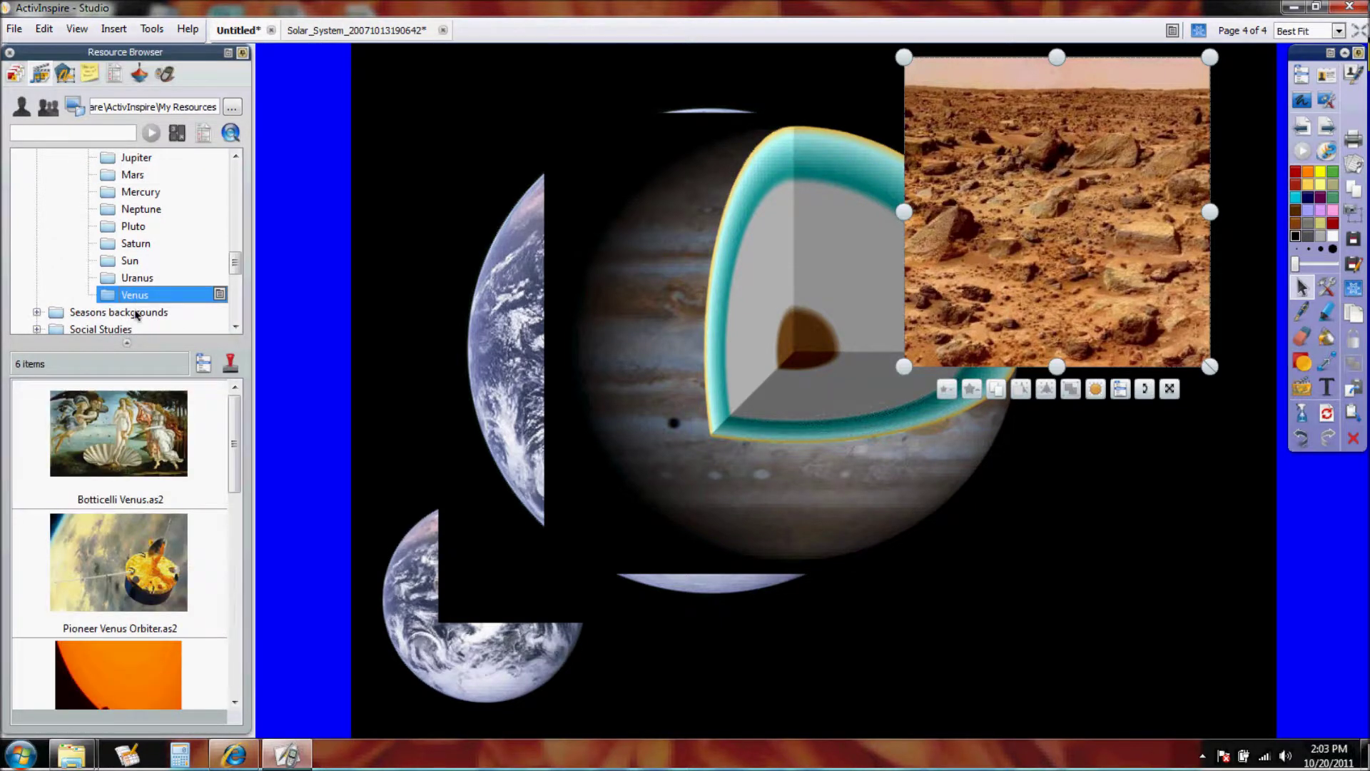
pyautogui.click(138, 275)
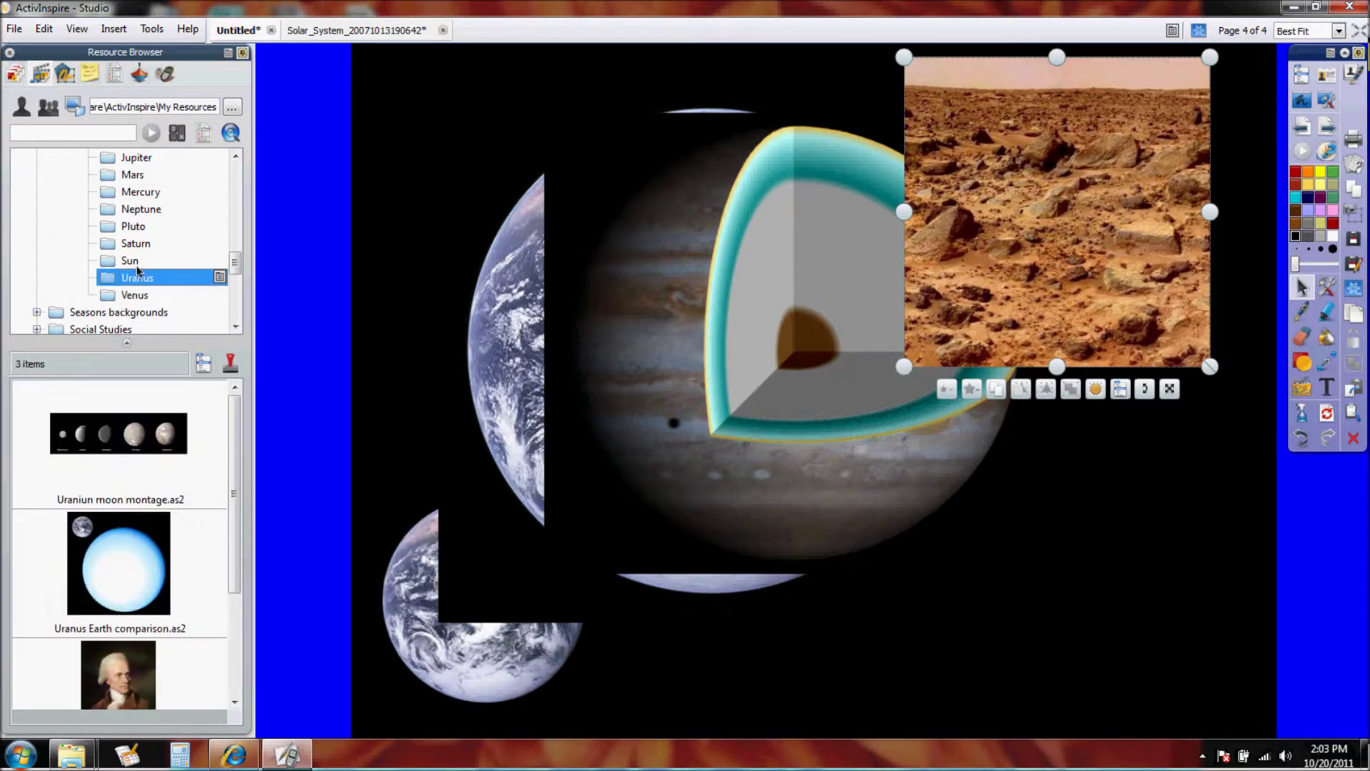